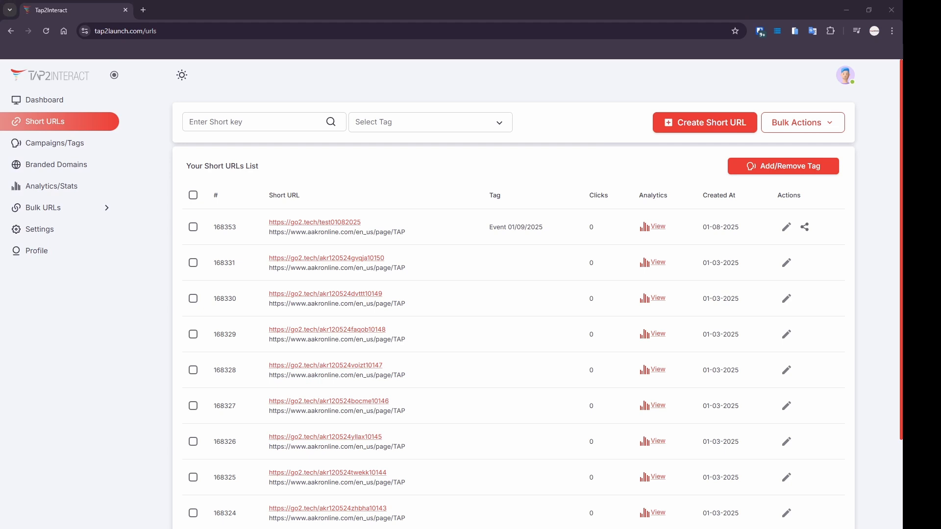
Show the Campaigns/Tags list and open the Event 01/09/2025 tag's bulk editor to review its title.
click(232, 315)
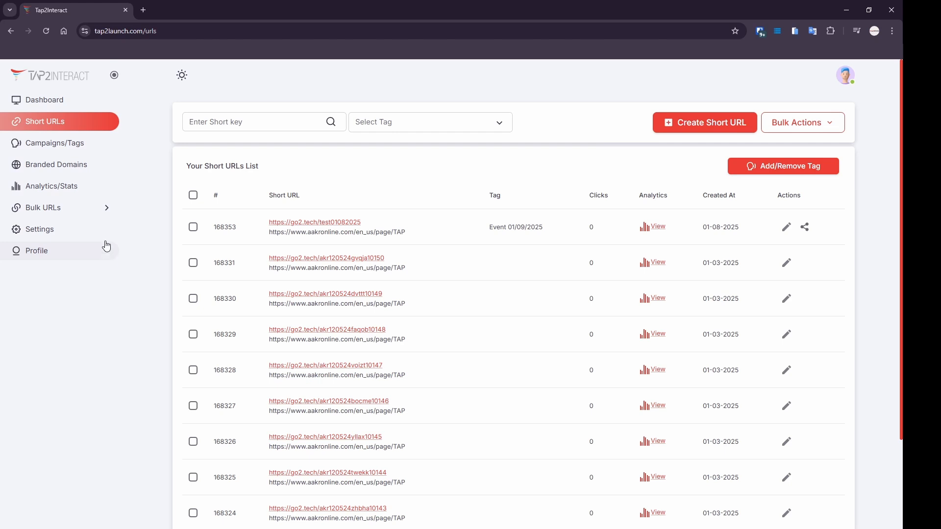
click(88, 155)
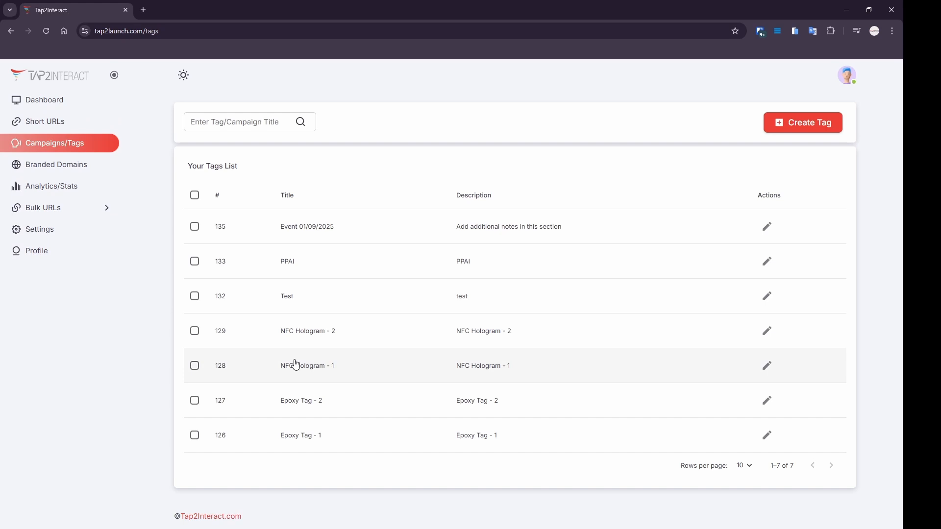
drag(279, 227, 365, 242)
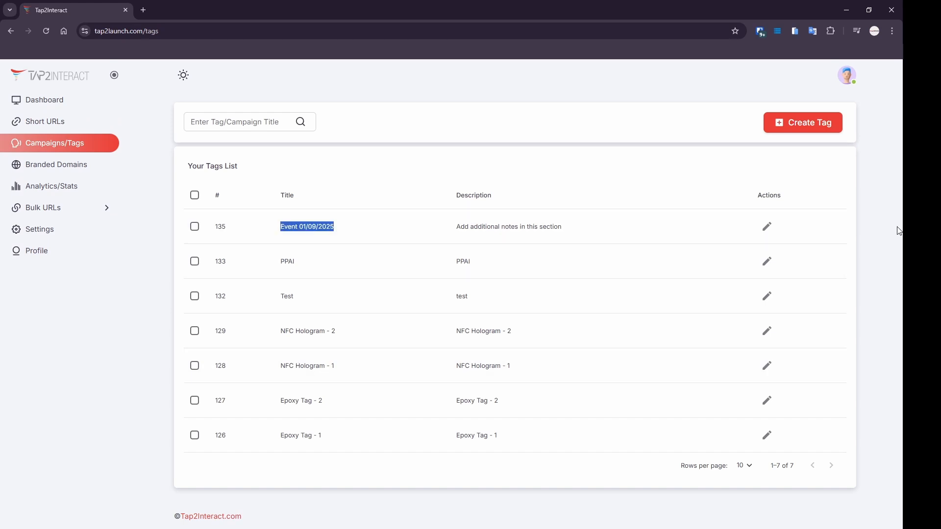
click(768, 227)
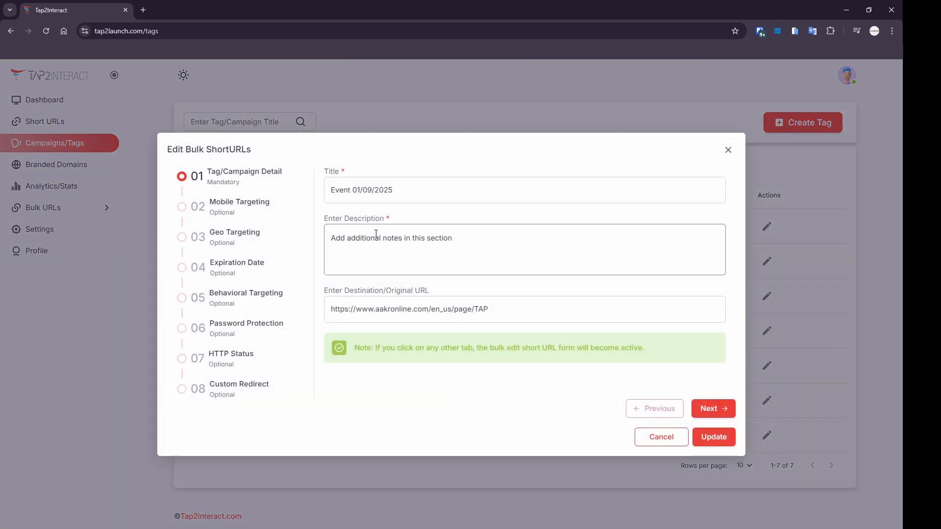
drag(403, 191, 332, 193)
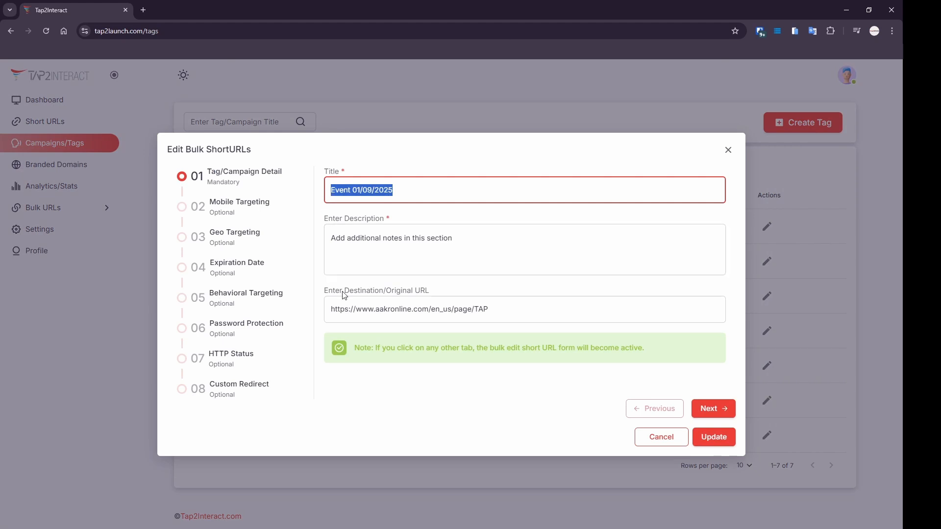
Close the bulk editor, then start a new tag and cancel without creating it.
click(663, 443)
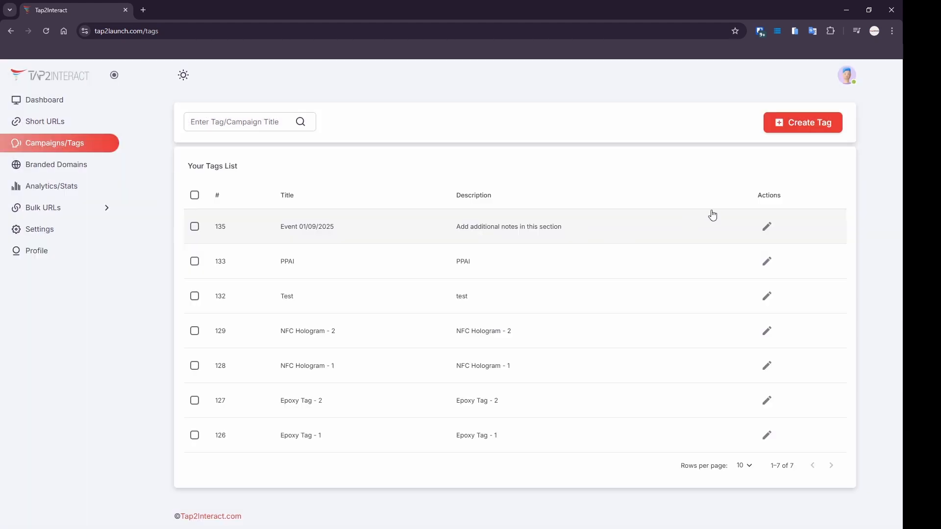
click(805, 123)
click(403, 254)
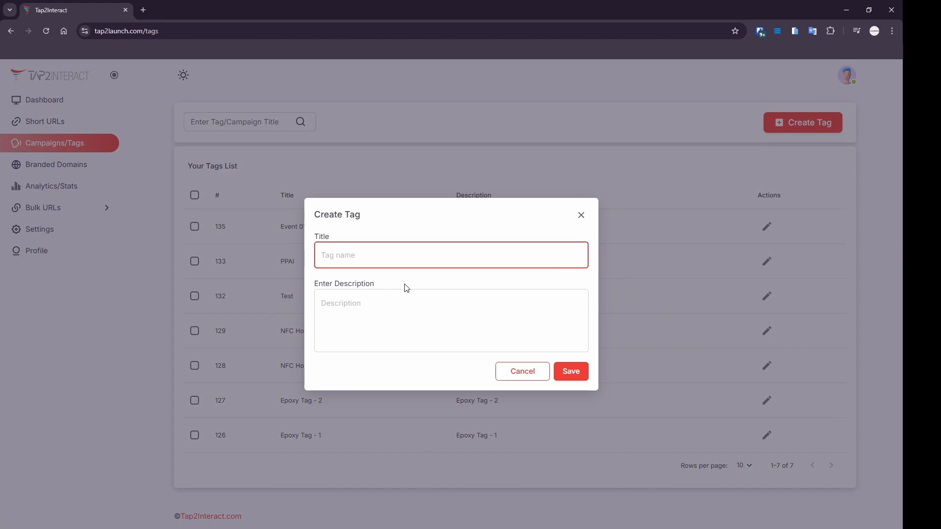
click(401, 311)
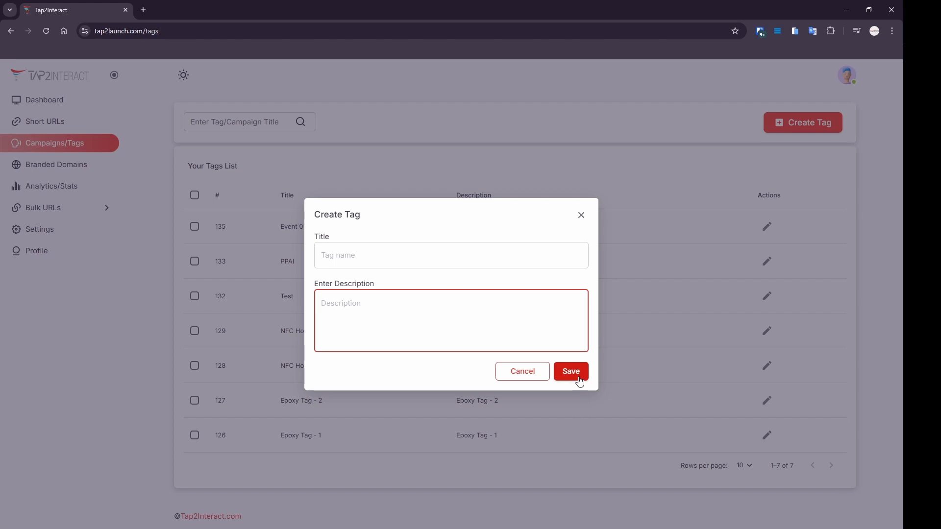
click(535, 376)
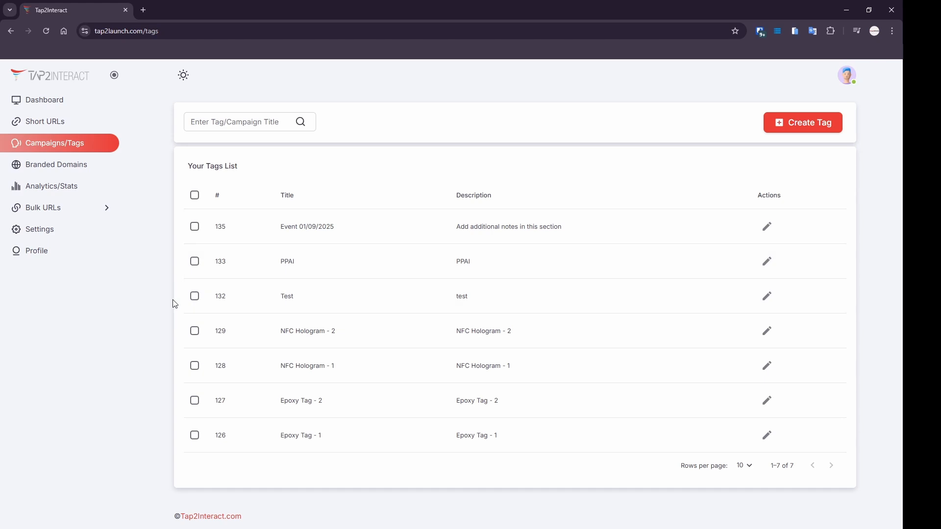
Select the Test tag, back out of deleting it, and return to Short URLs.
click(194, 297)
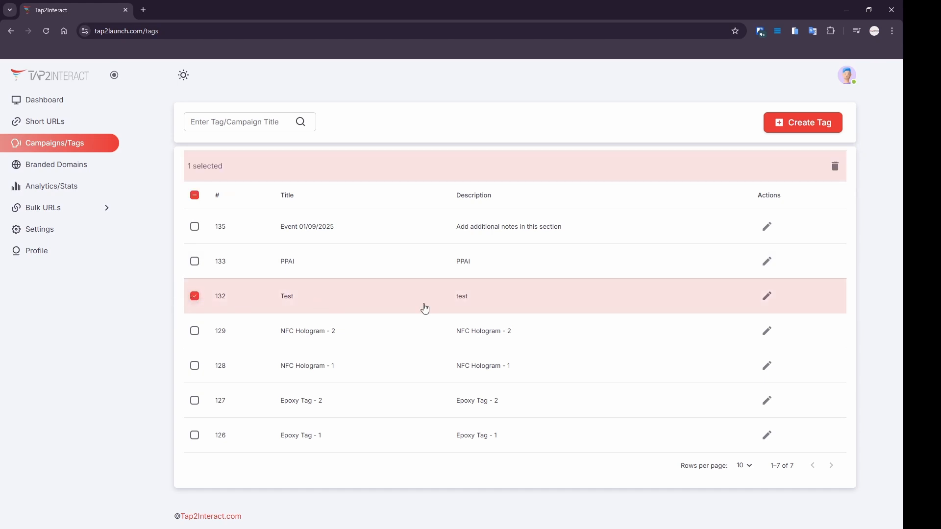
click(836, 166)
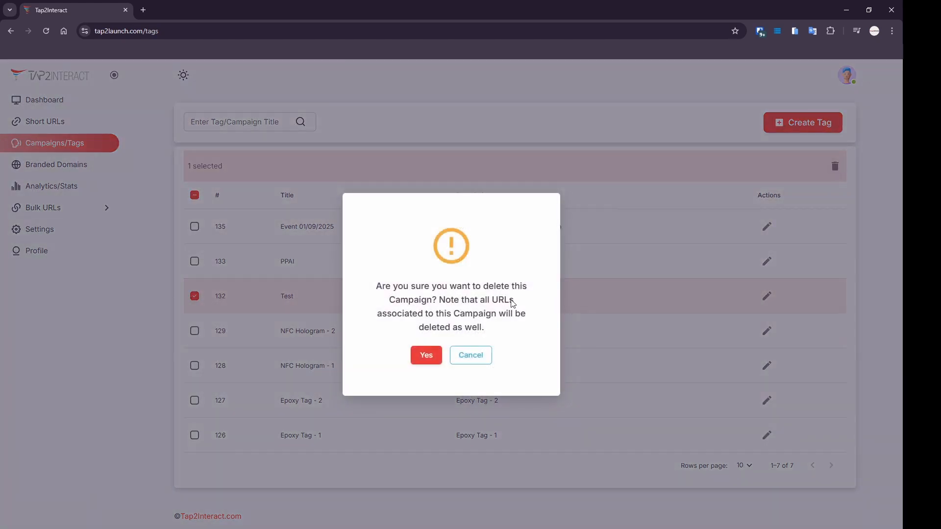
click(471, 356)
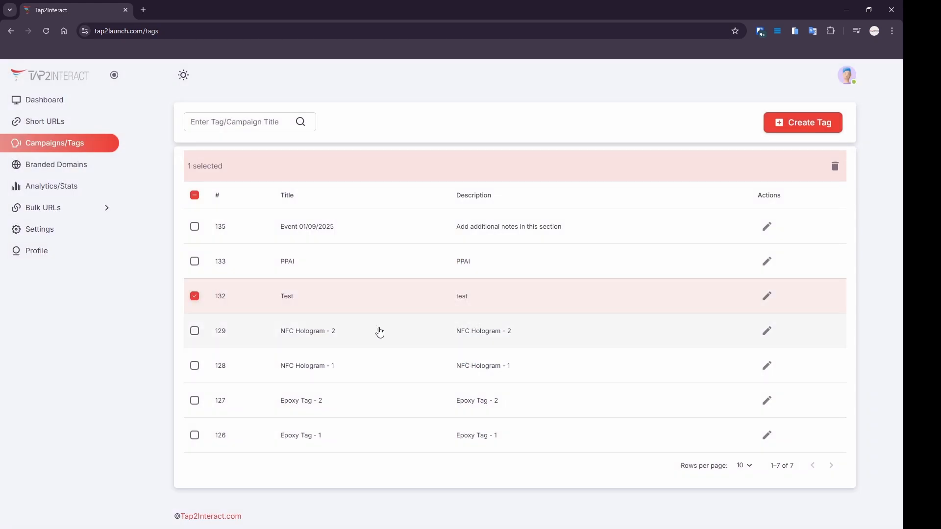
click(34, 129)
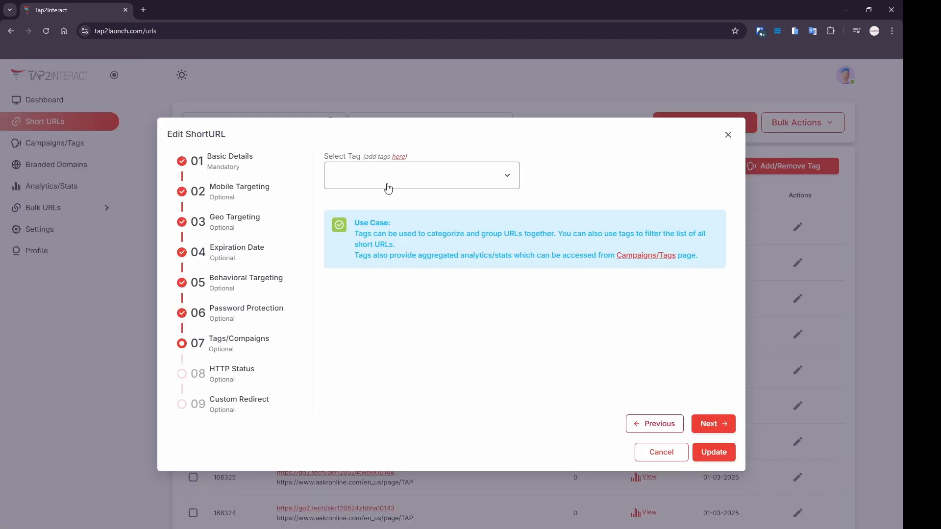
Assign the Event 01/09/2025 tag to the first short URL and update it.
click(389, 188)
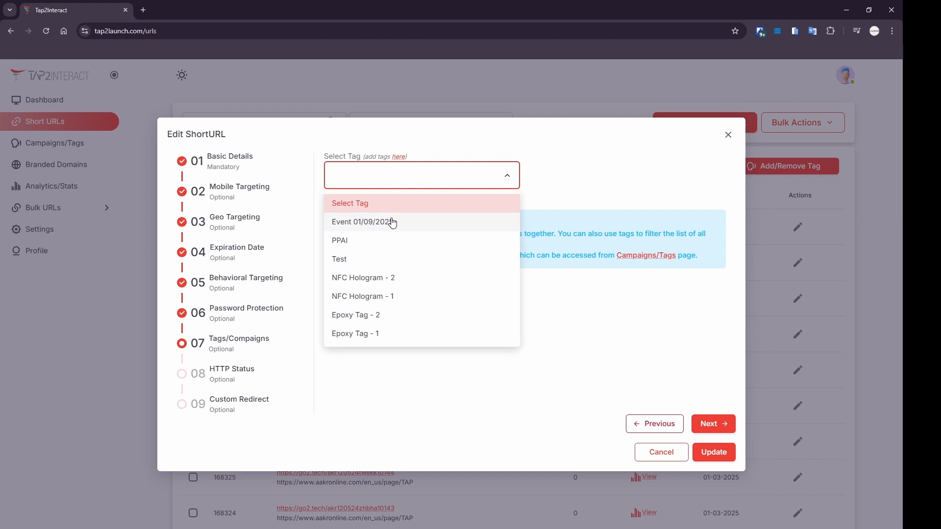
click(392, 223)
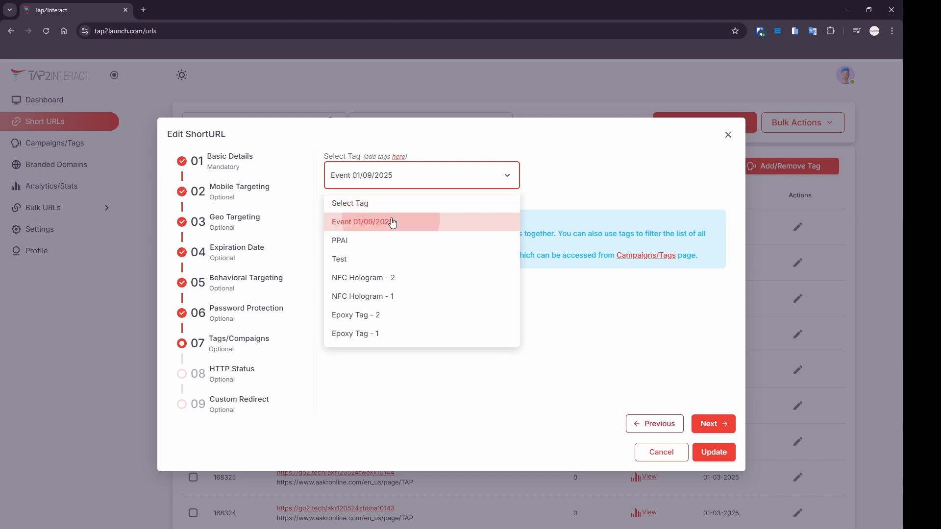
click(714, 461)
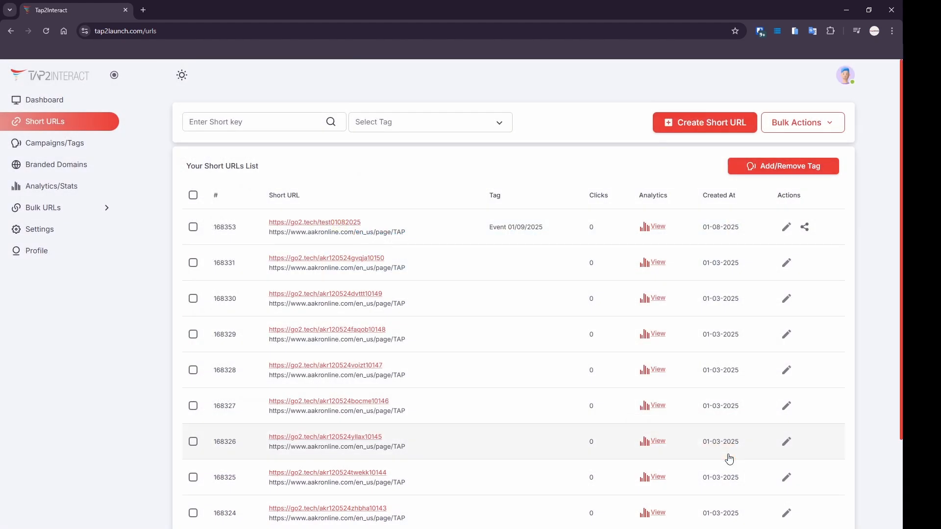
Select the first short URL and open Add/Remove Tag, closing the tag list unchanged.
drag(454, 227, 551, 235)
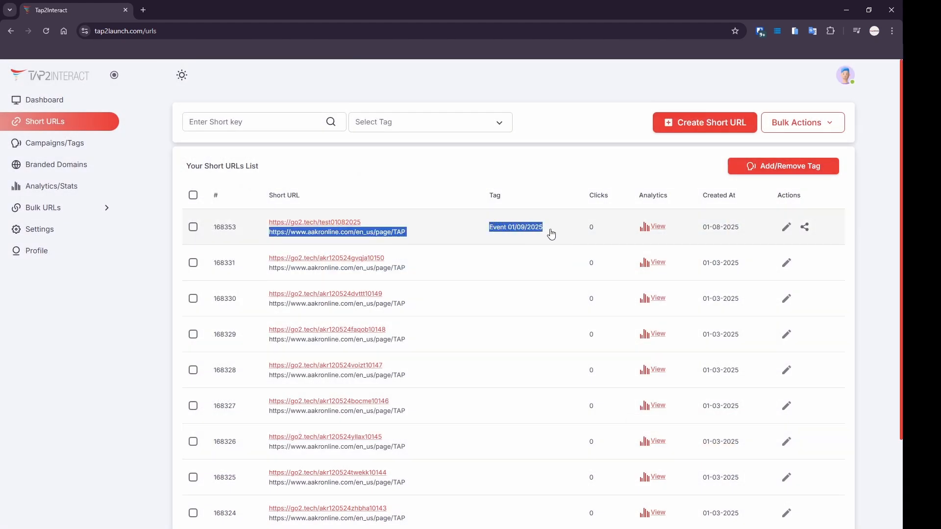
click(193, 227)
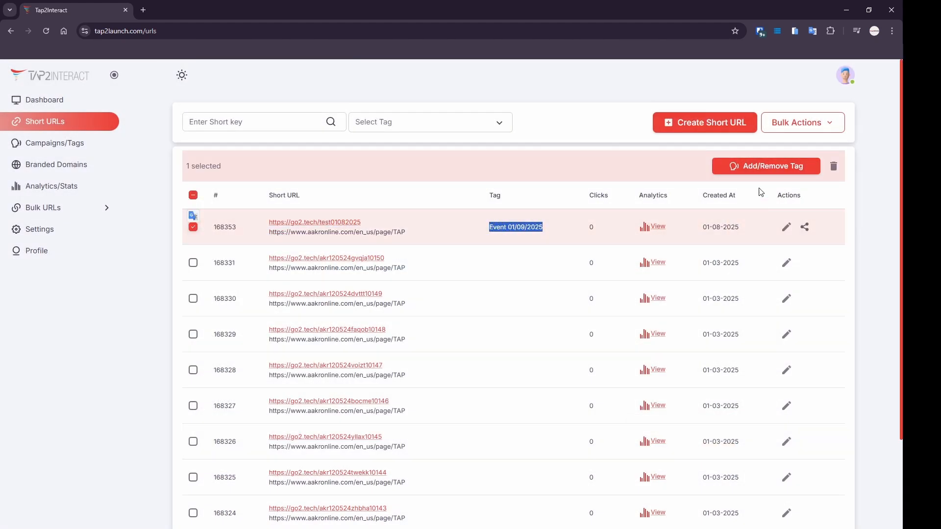
click(780, 167)
click(515, 297)
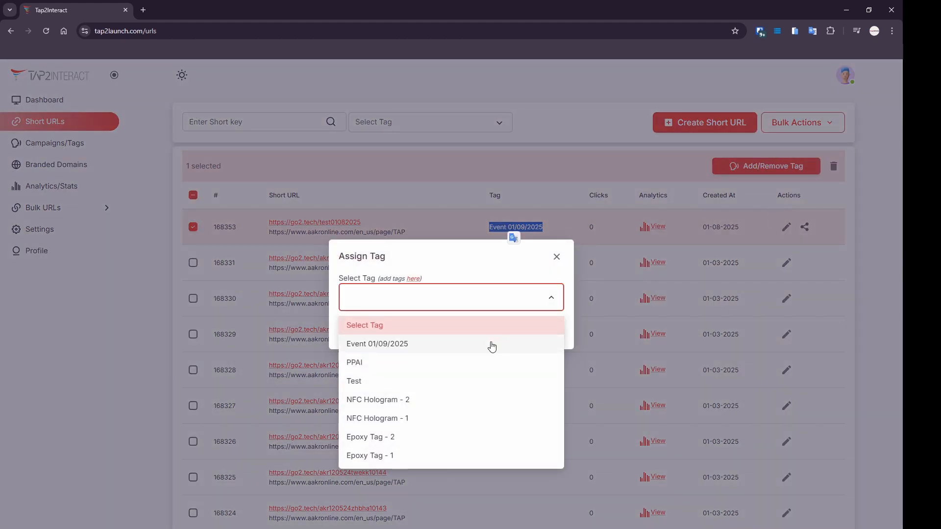
click(550, 285)
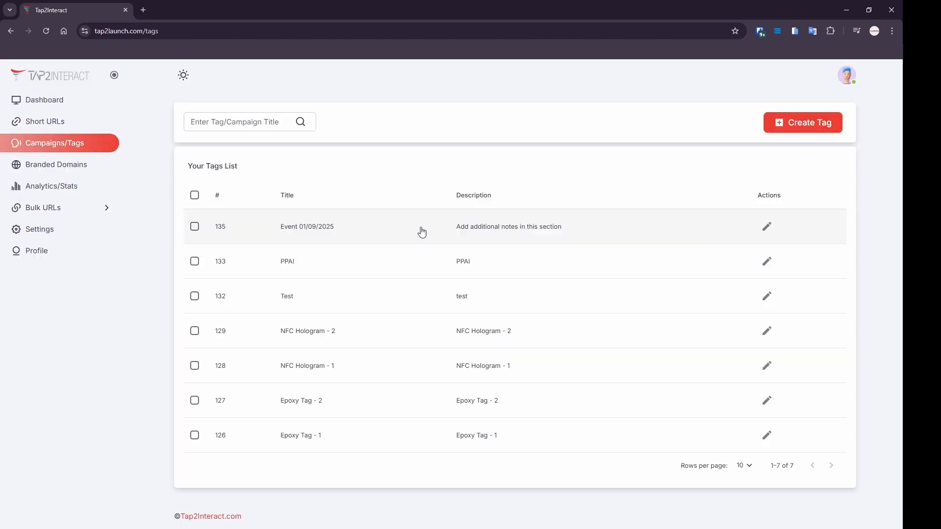
Open Event 01/09/2025's bulk editor, check its destination URL, and go to Mobile Targeting.
click(767, 232)
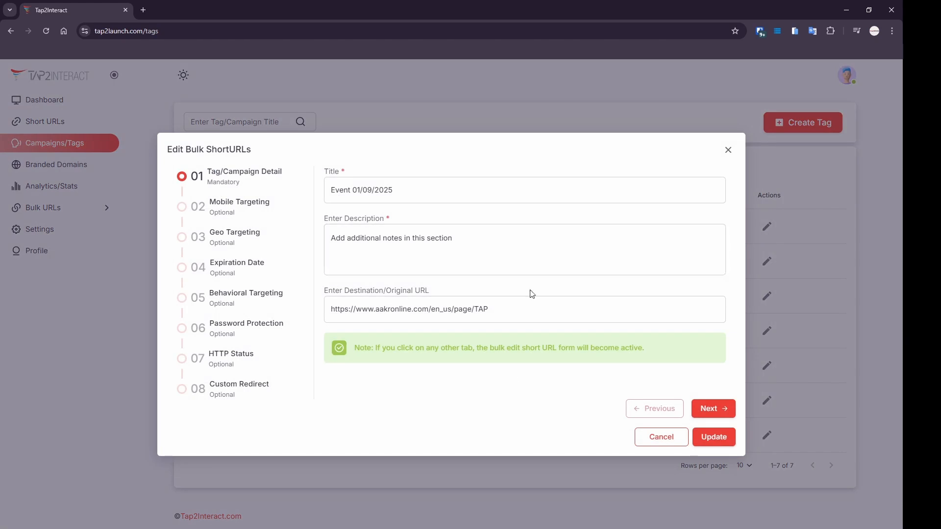
click(487, 301)
drag(500, 309, 322, 320)
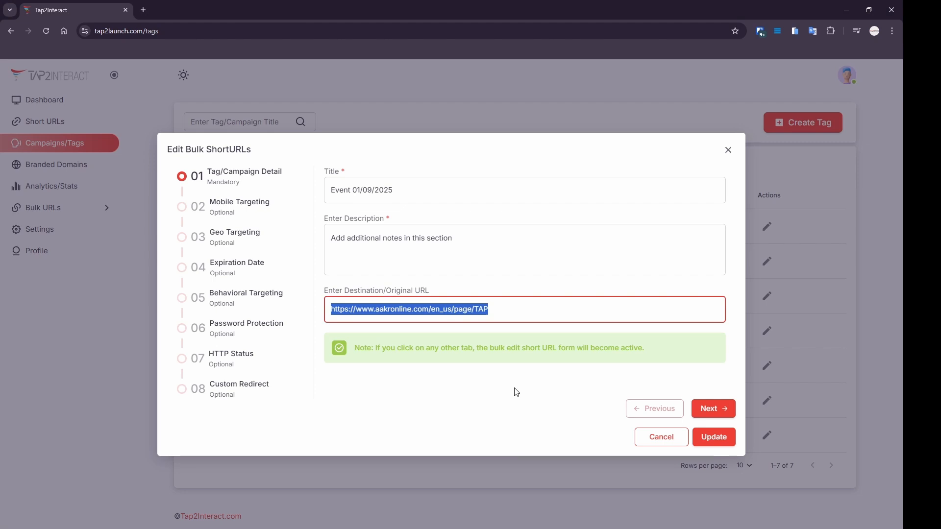
click(273, 214)
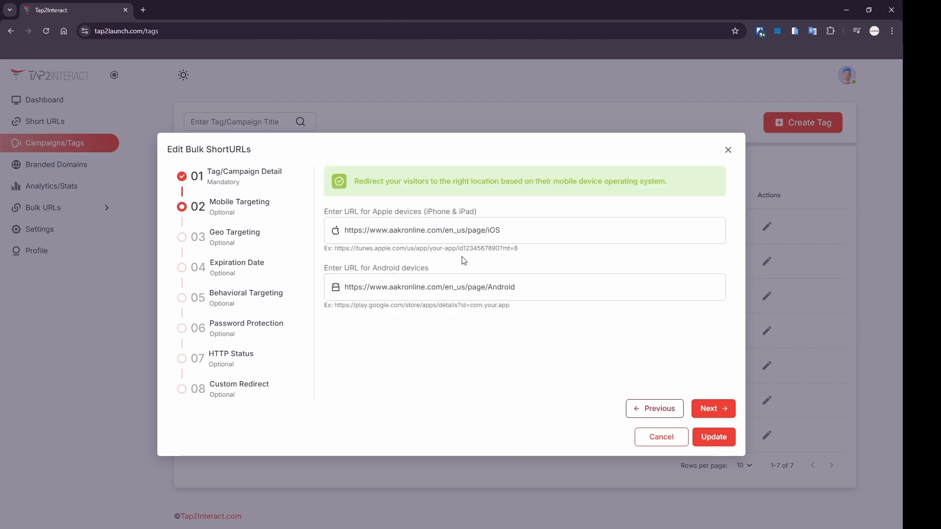
Review the iOS and Android URLs, then return to Tag/Campaign Detail's destination URL.
drag(496, 231, 295, 235)
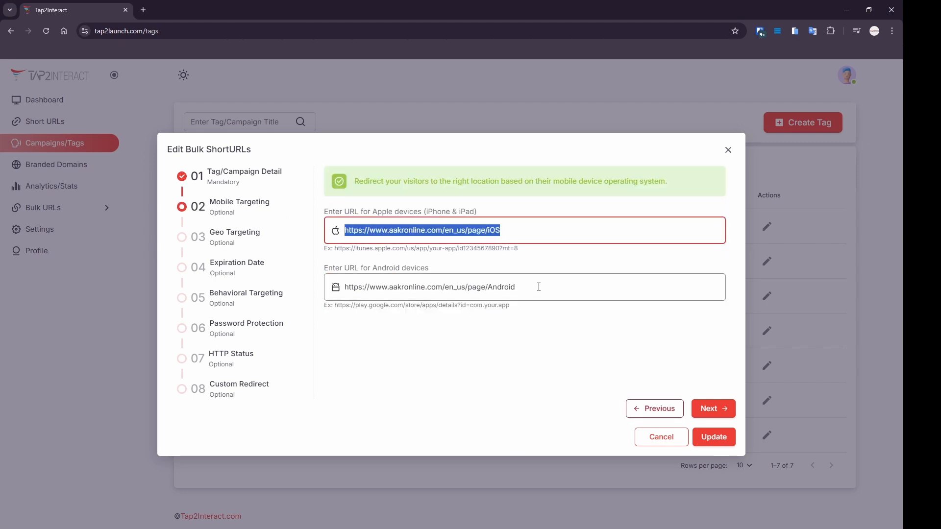
drag(538, 287, 231, 333)
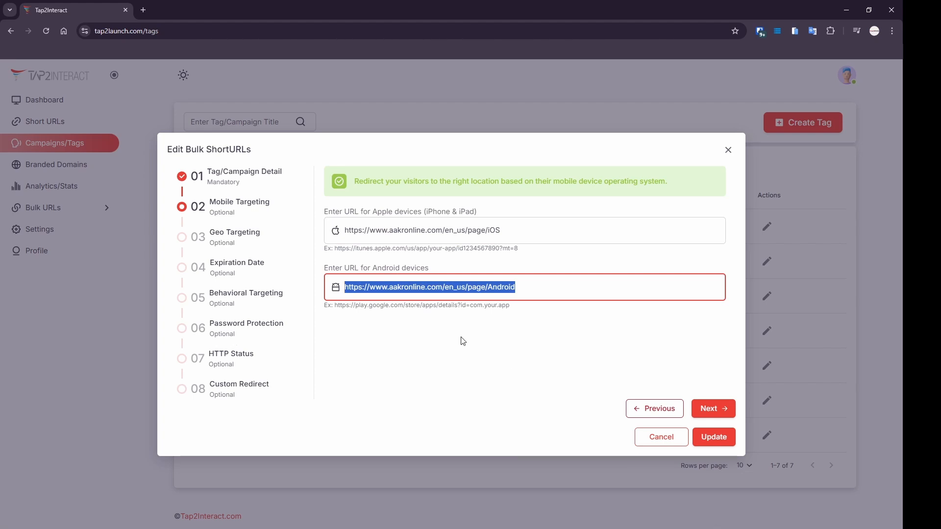
click(269, 178)
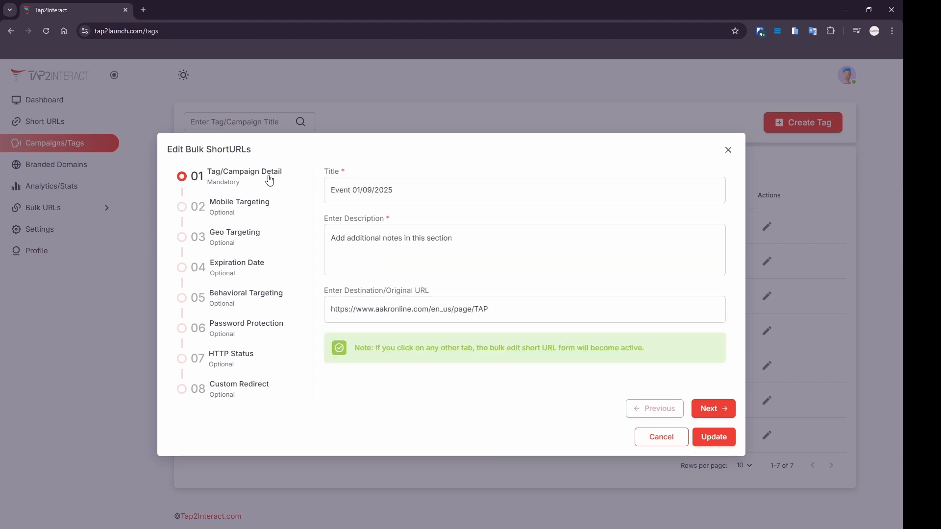
drag(506, 313, 243, 345)
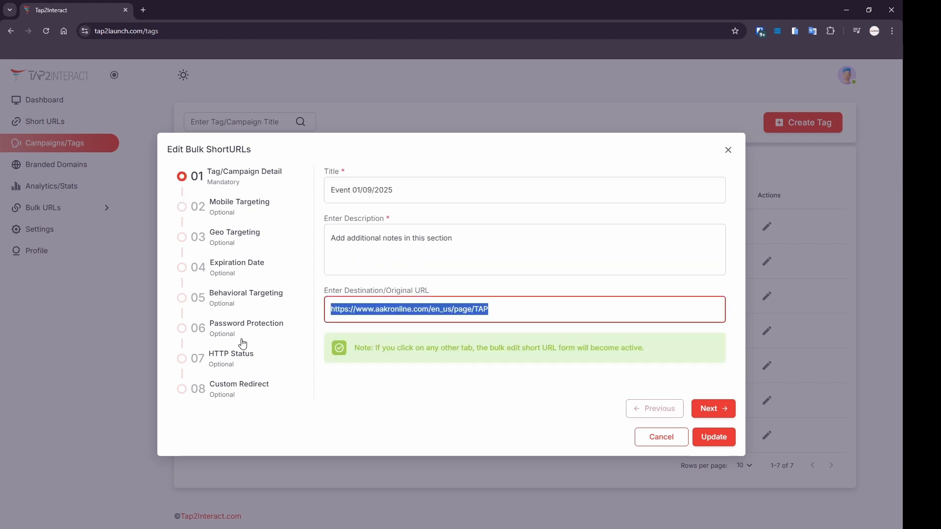
Delete the US - FL geo redirect and pick United States / Florida in the dropdowns.
click(252, 235)
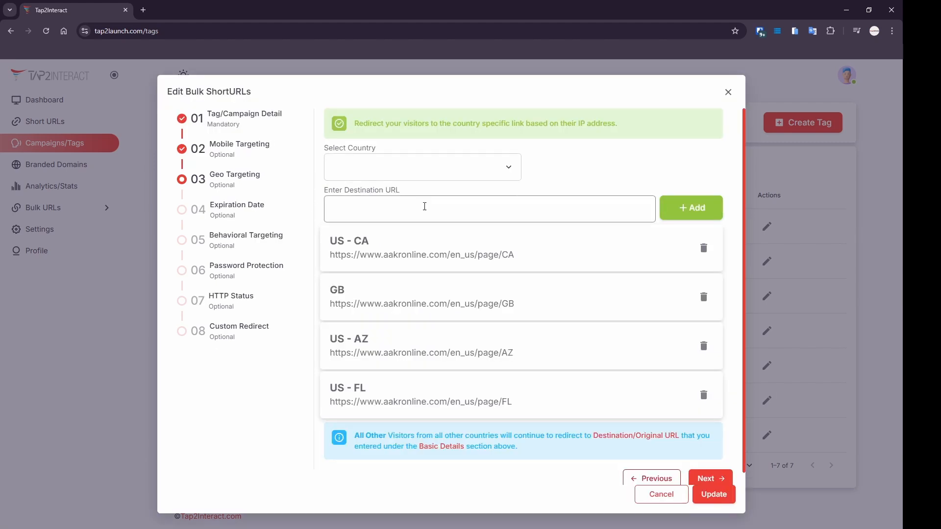
click(704, 395)
click(385, 188)
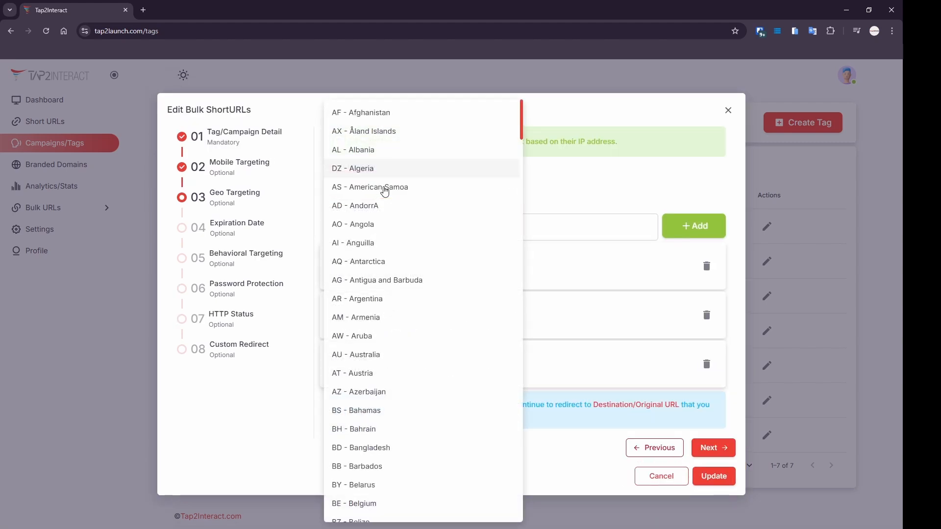
key(u)
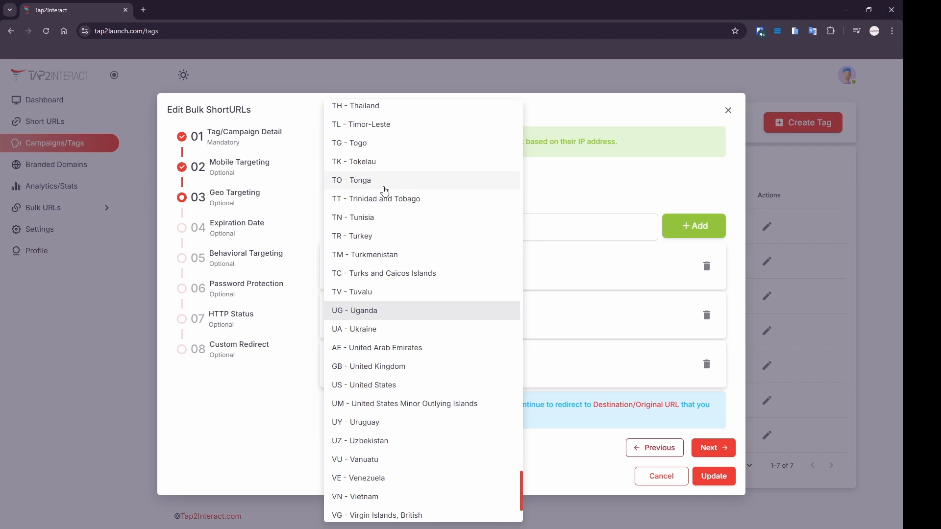
click(407, 386)
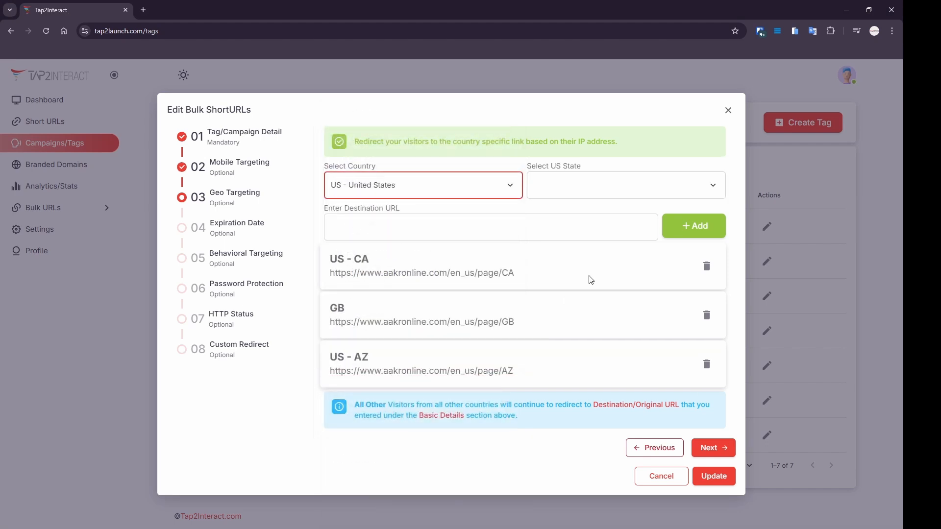
click(628, 188)
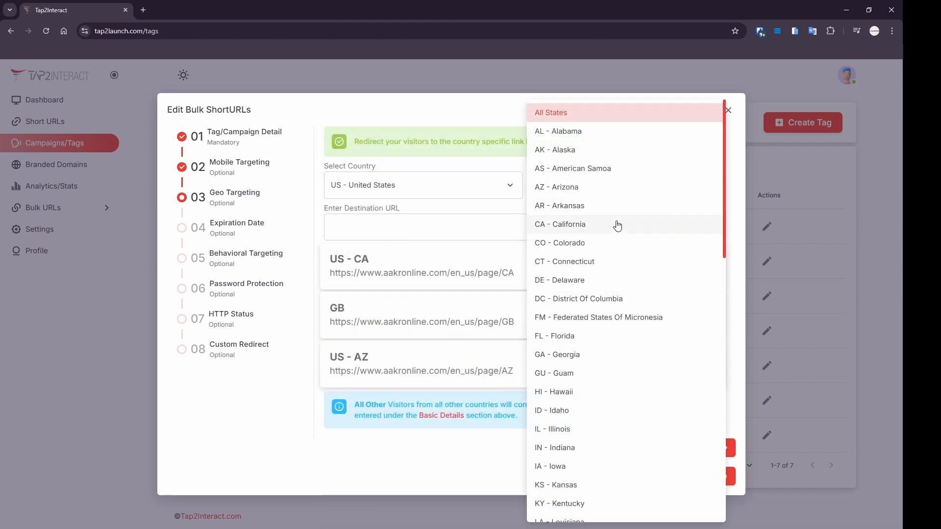
click(599, 343)
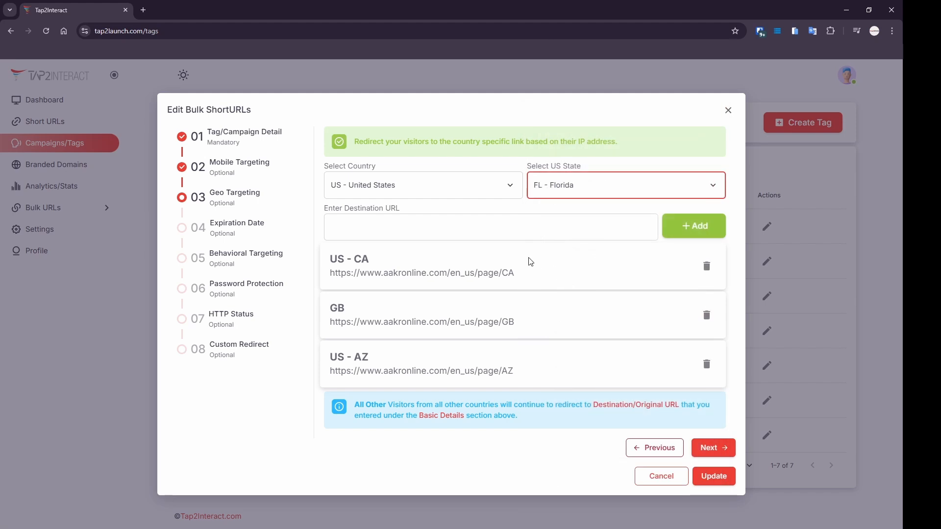
Try a Florida destination URL copied from the GB redirect, then clear the field.
click(544, 228)
text(Low)
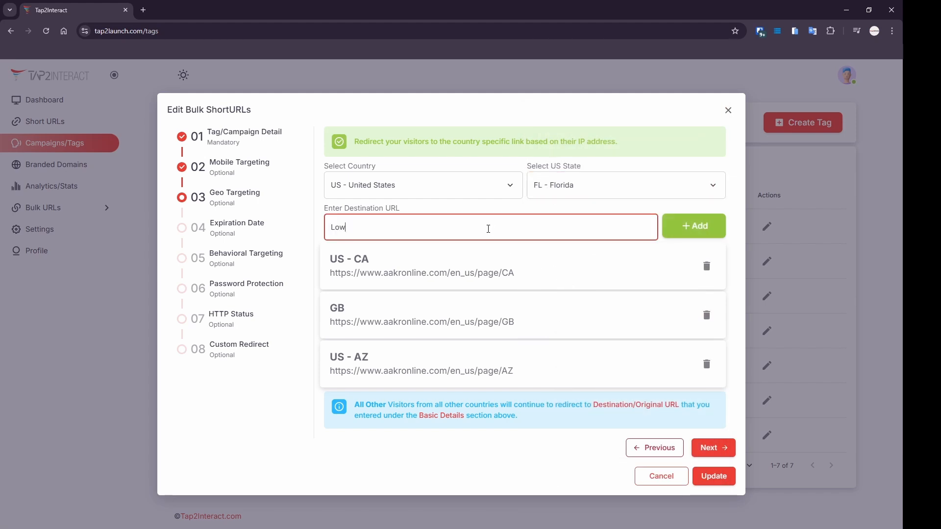
drag(488, 228, 148, 207)
key(BackSpace)
drag(524, 324, 327, 331)
key(ctrl+c)
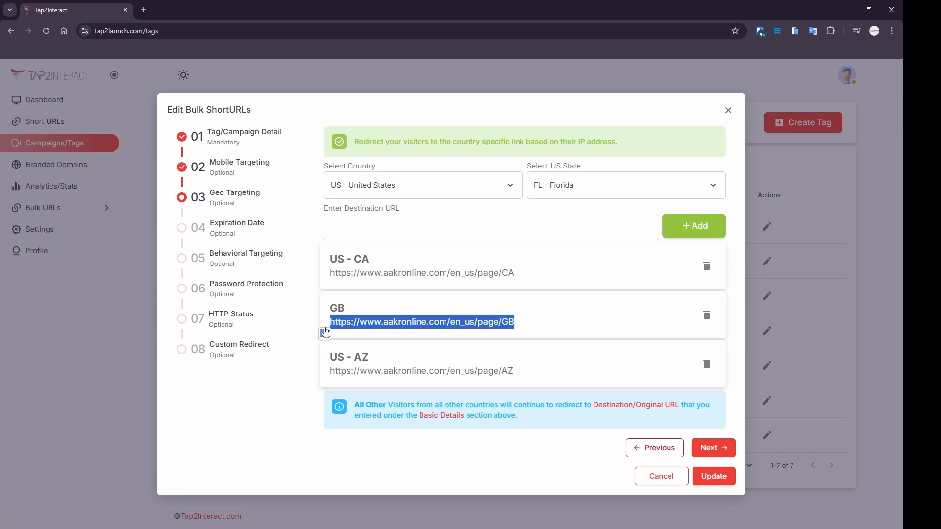
click(373, 230)
key(ctrl+v)
key(shift+Left)
key(shift+Left)
key(BackSpace)
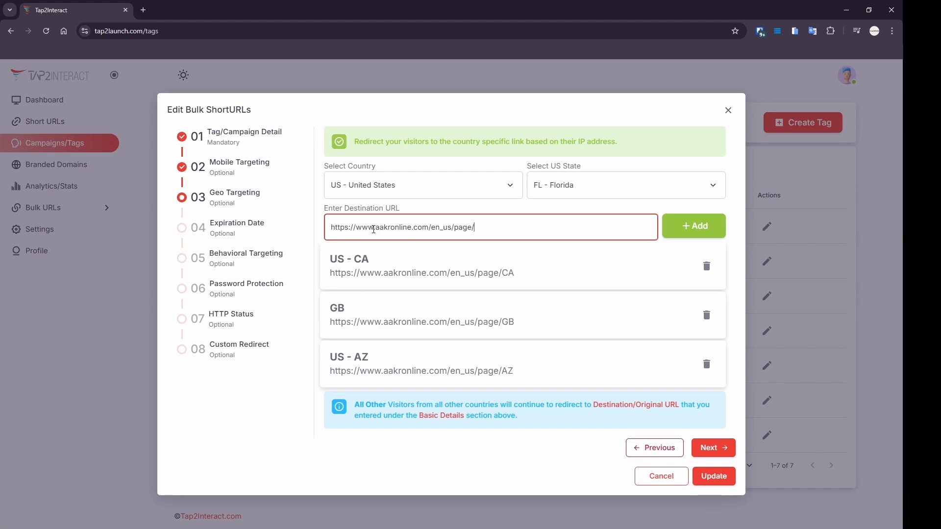
key(ctrl+shift+Left)
key(ctrl+shift+Left)
key(ctrl+shift+Left)
key(ctrl+shift+Left)
key(ctrl+shift+Left)
key(ctrl+shift+Left)
key(ctrl+c)
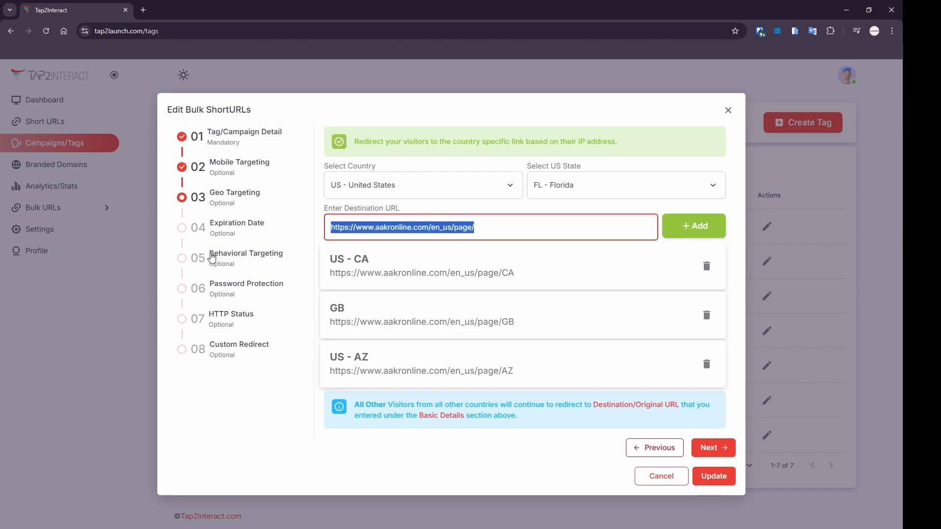
key(BackSpace)
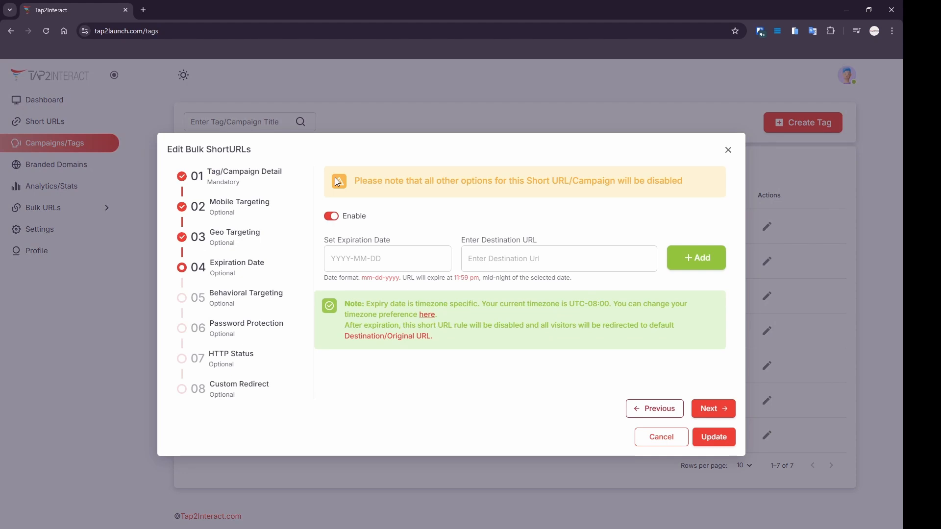
Add expiration redirects: 01-15-2025 to the exp1 page and 01-22-2025 to the exp2 page.
click(373, 265)
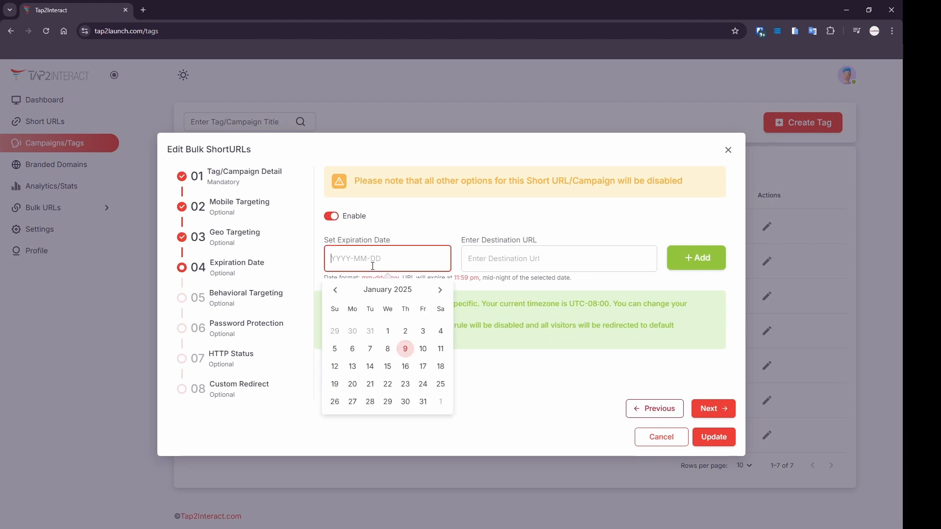
click(406, 366)
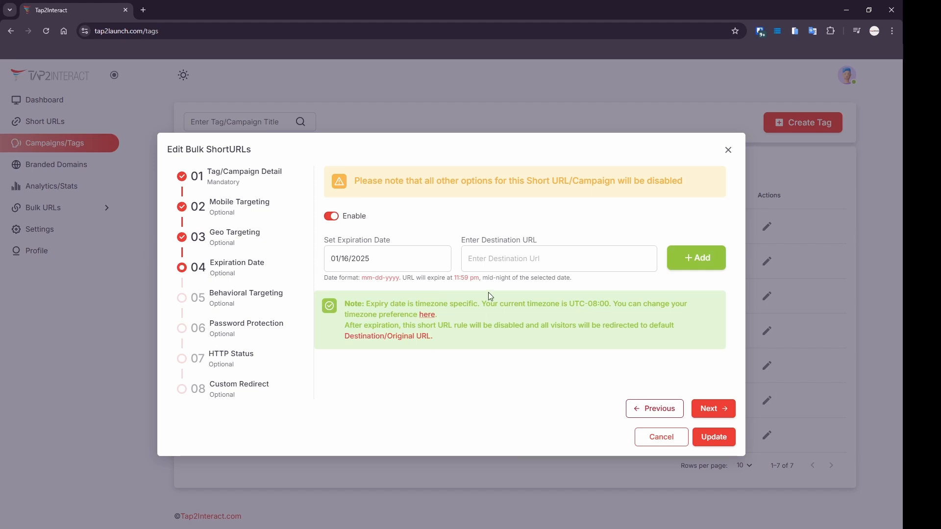
click(517, 262)
key(ctrl+v)
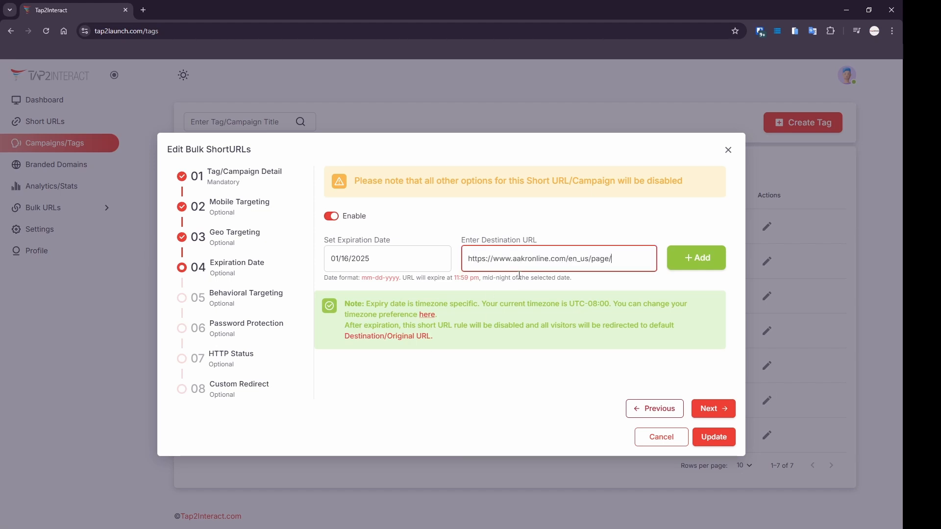
text(exp1)
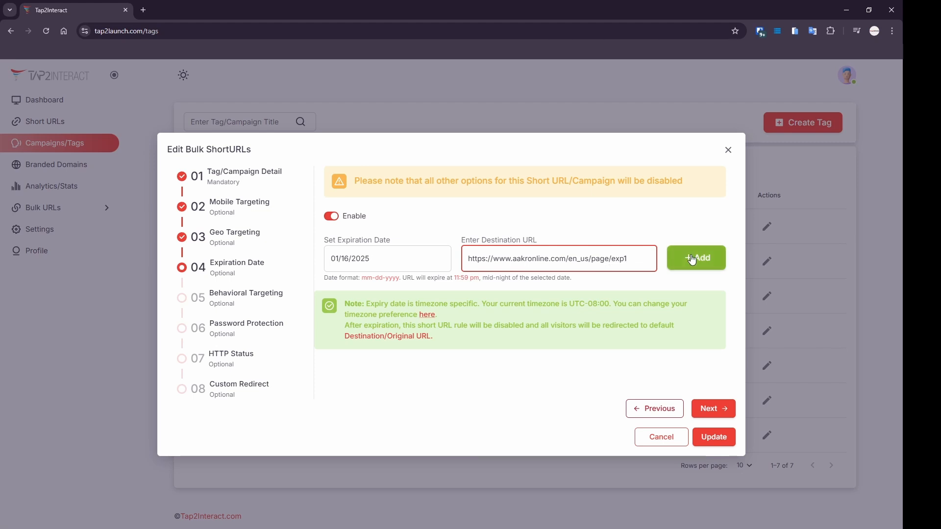
click(693, 260)
click(401, 259)
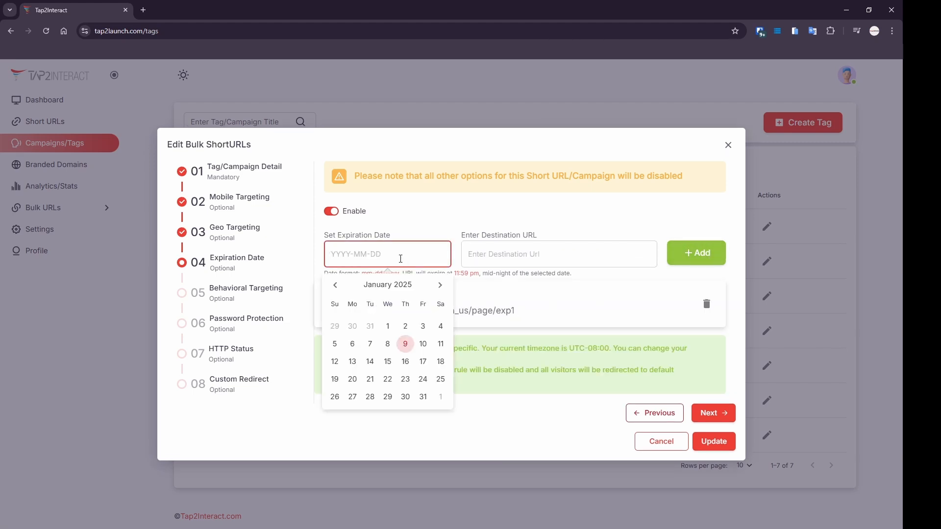
click(404, 380)
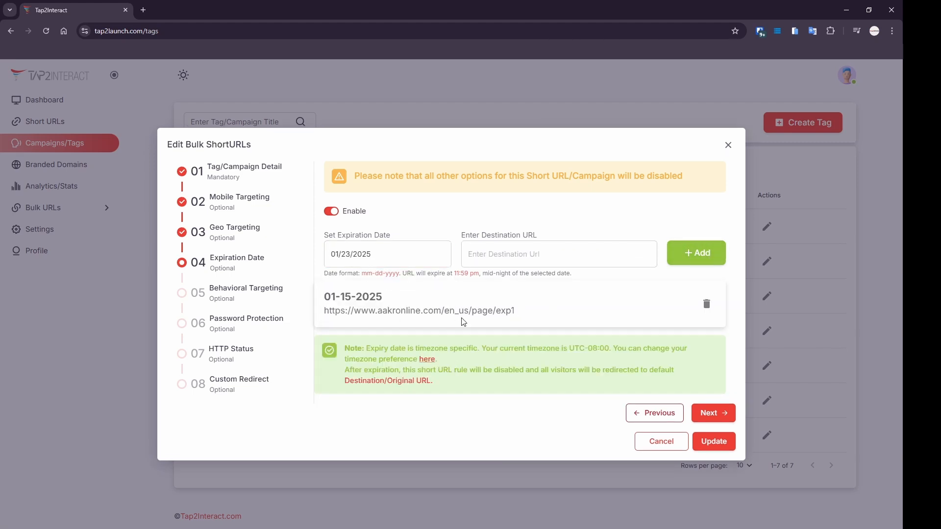
click(506, 258)
text(https://www.aakronline.com/en_us/page/)
text(exp)
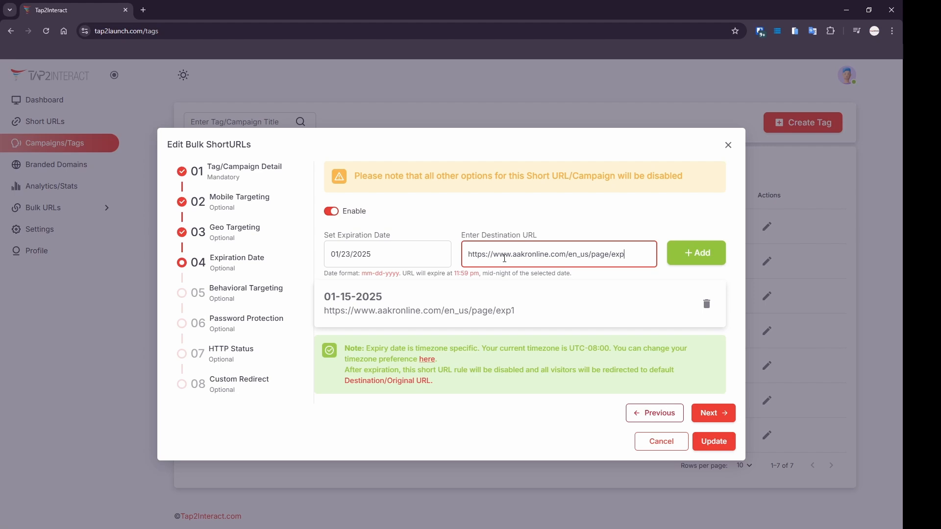
text(2)
click(707, 252)
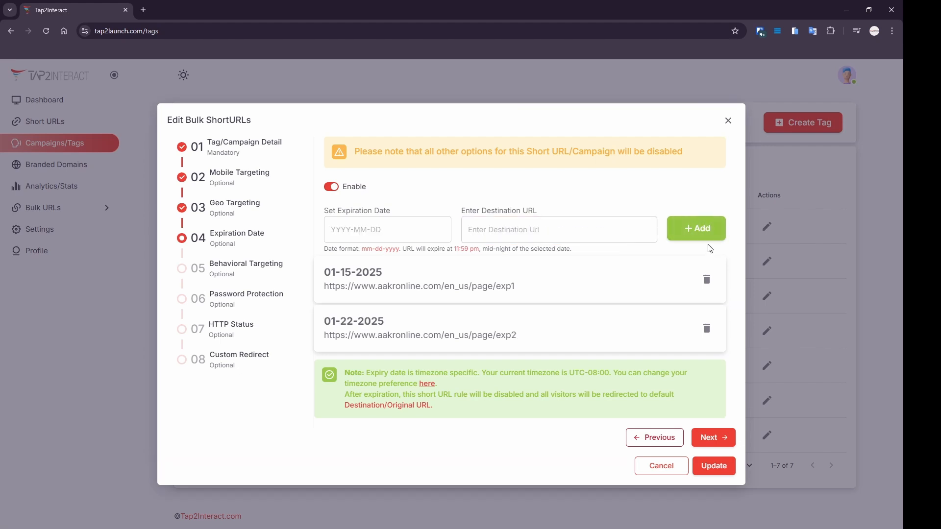
Check both expiration dates, then copy the destination URL from the campaign details.
drag(391, 276, 326, 276)
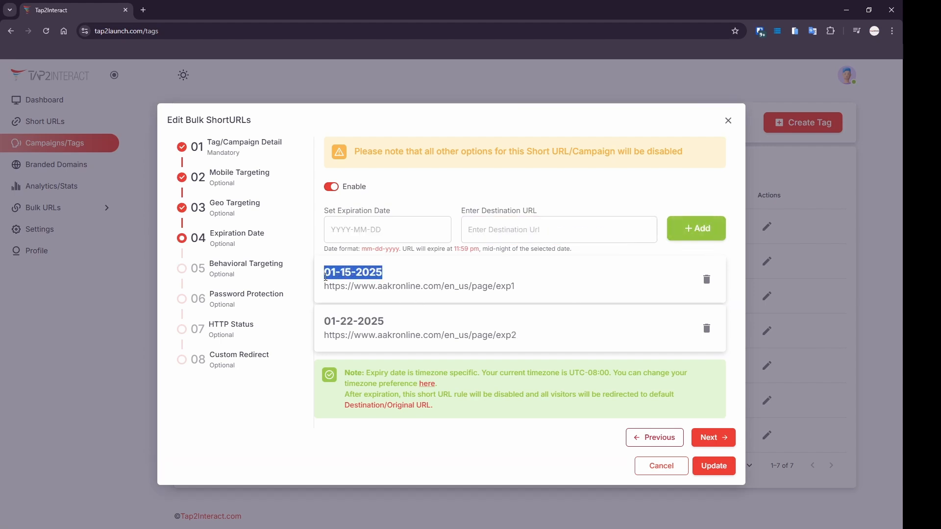
drag(391, 325, 325, 329)
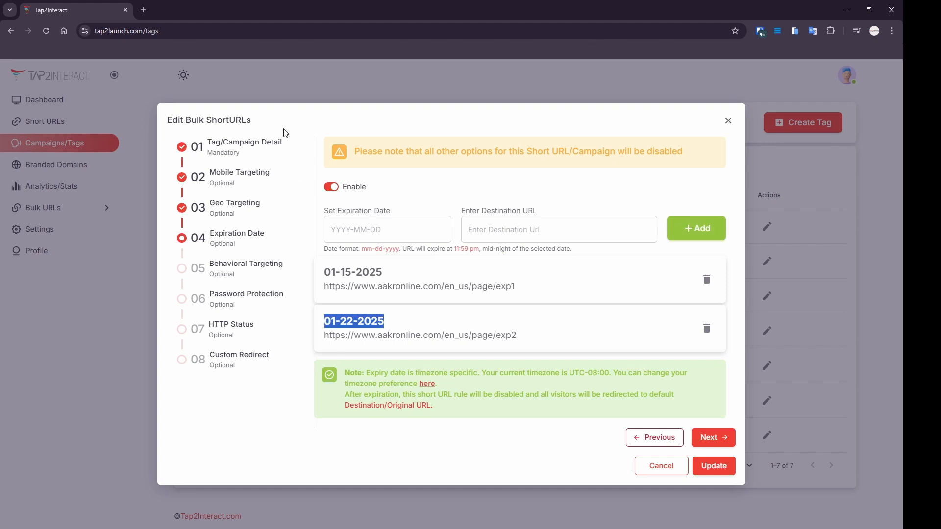
click(240, 154)
drag(502, 305, 321, 306)
key(ctrl+c)
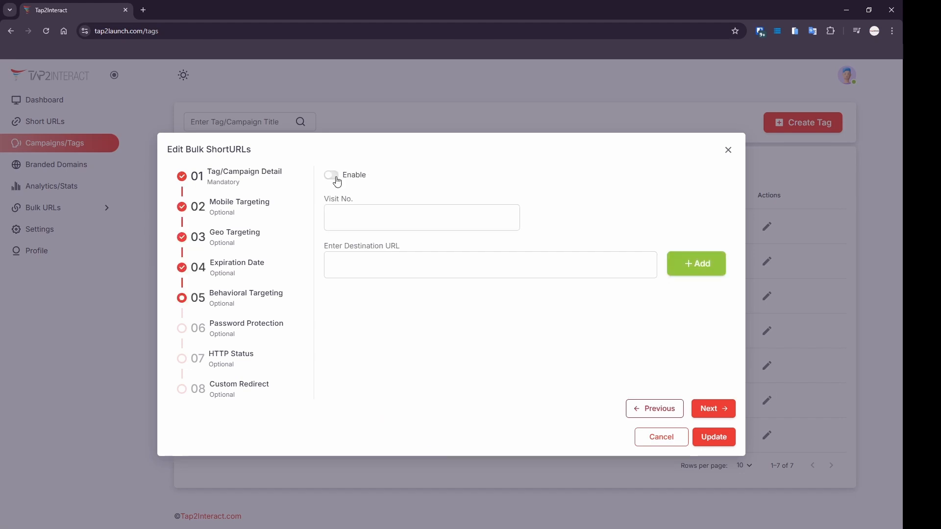
Enable behavioral targeting and add a visit 1 redirect to the visit-1 page.
click(336, 178)
click(374, 260)
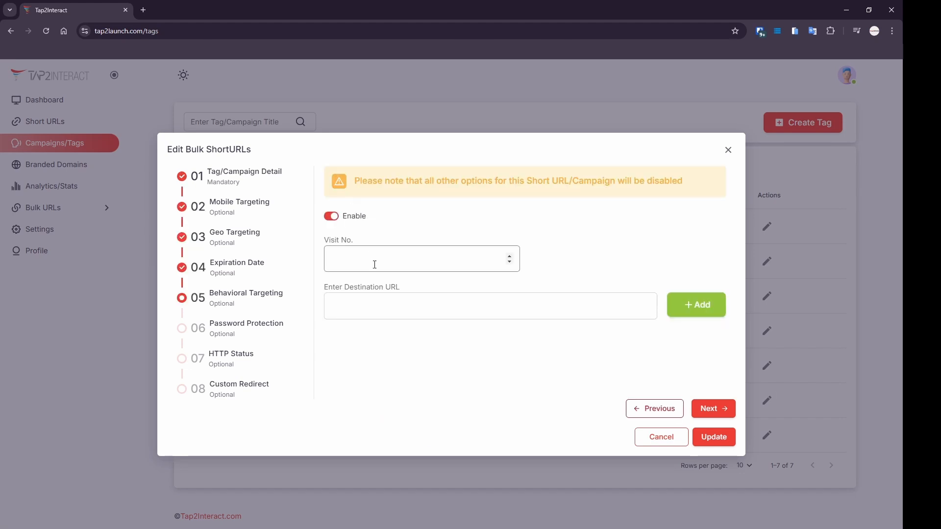
text(1)
click(382, 309)
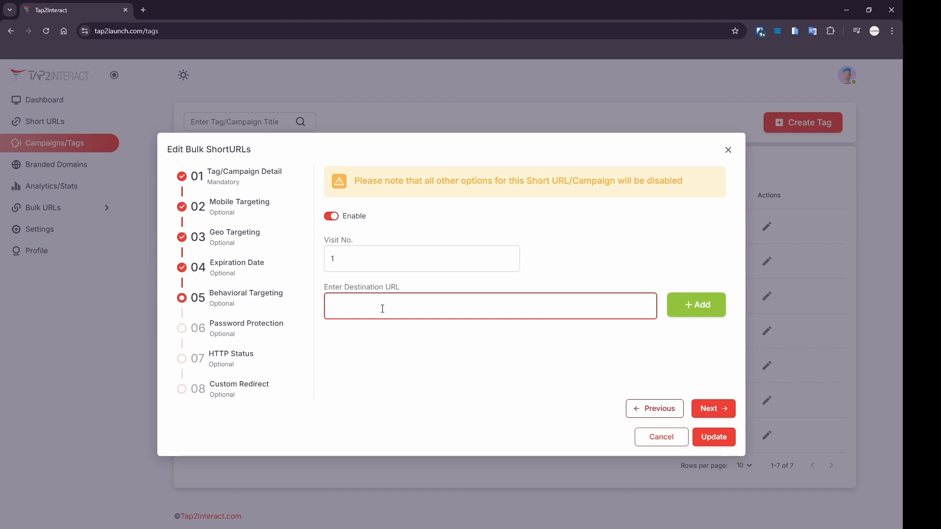
key(ctrl+v)
text(visit-1)
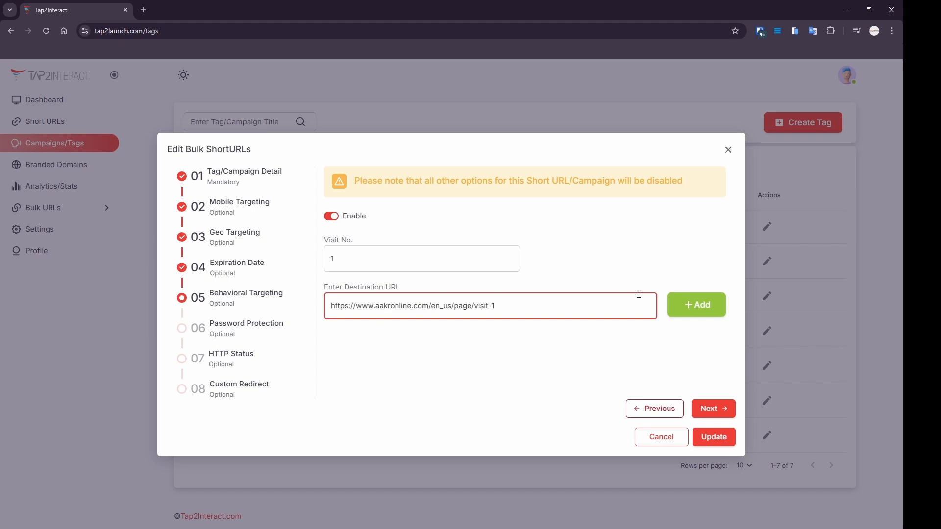
click(713, 316)
Add visit 2 and visit 3 redirects pointing to the visit-2 and visit-3 pages.
click(454, 270)
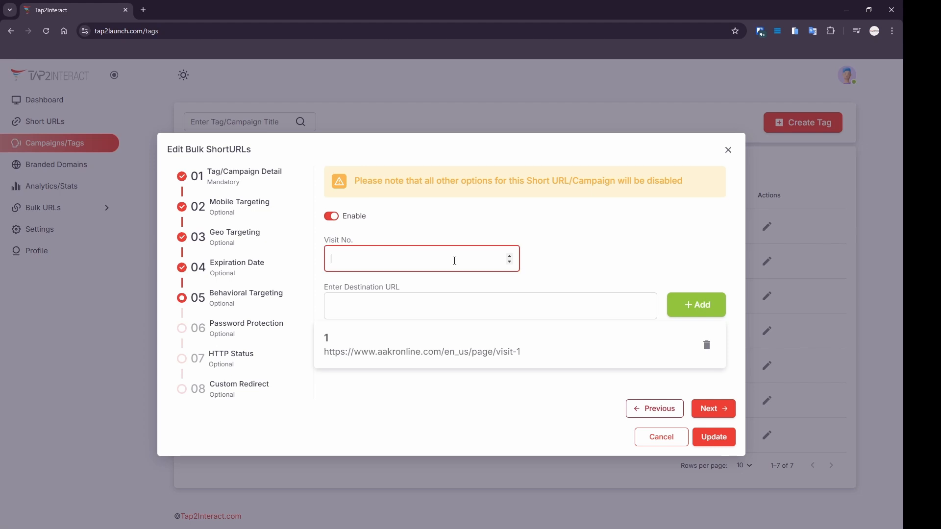
text(2)
click(429, 310)
text(https://www.aakronline.com/en_us/page/)
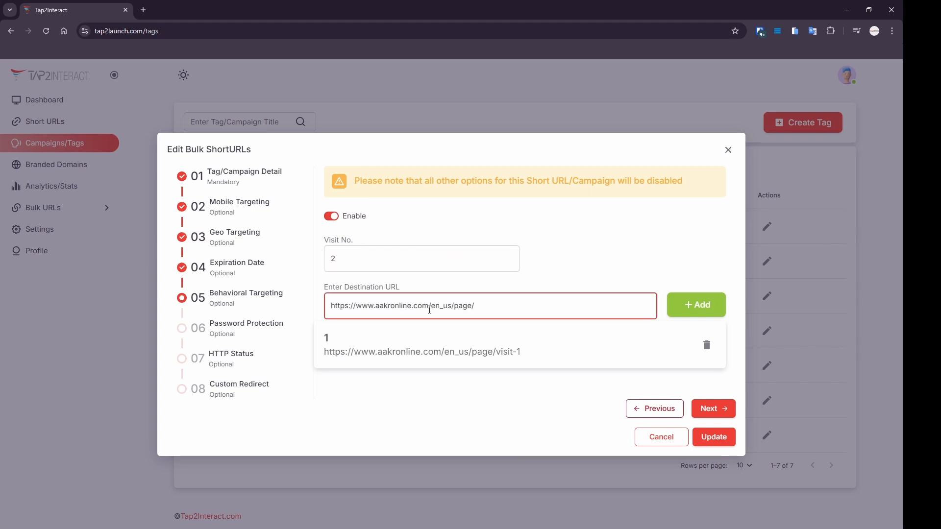
text(visit-2)
click(701, 307)
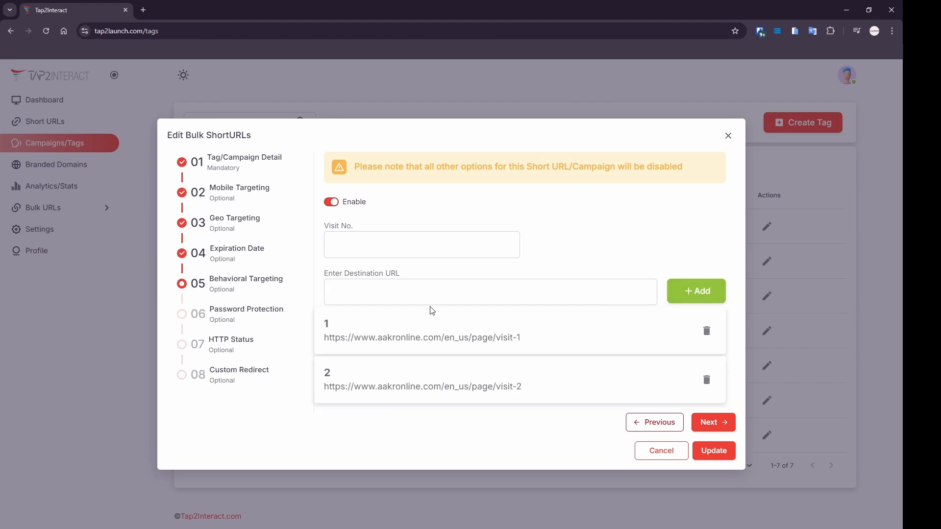
click(382, 237)
text(3)
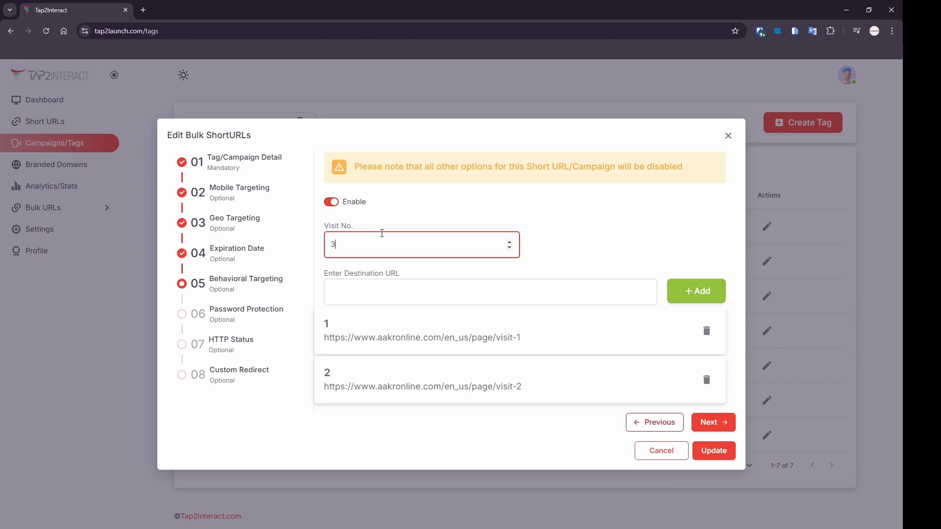
click(392, 286)
text(https://www.aakronline.com/en_us/page/)
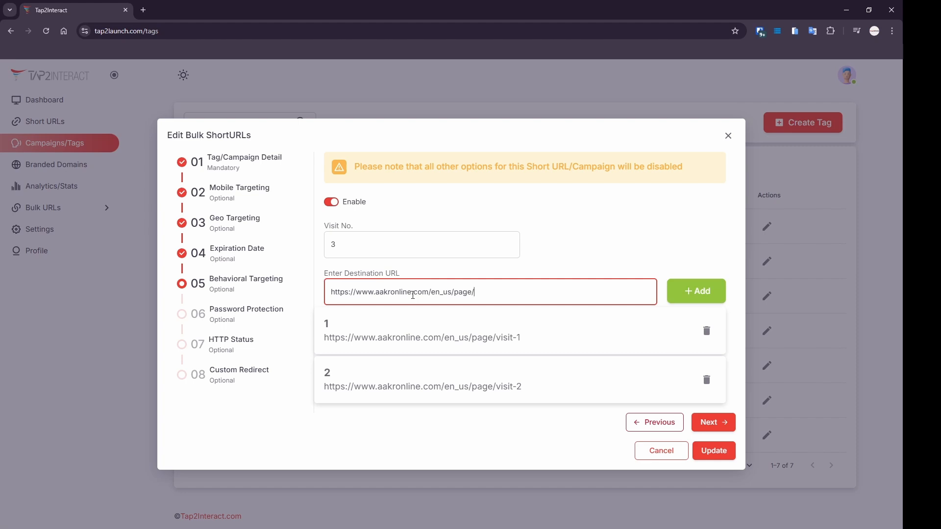
text(visit-3)
click(695, 298)
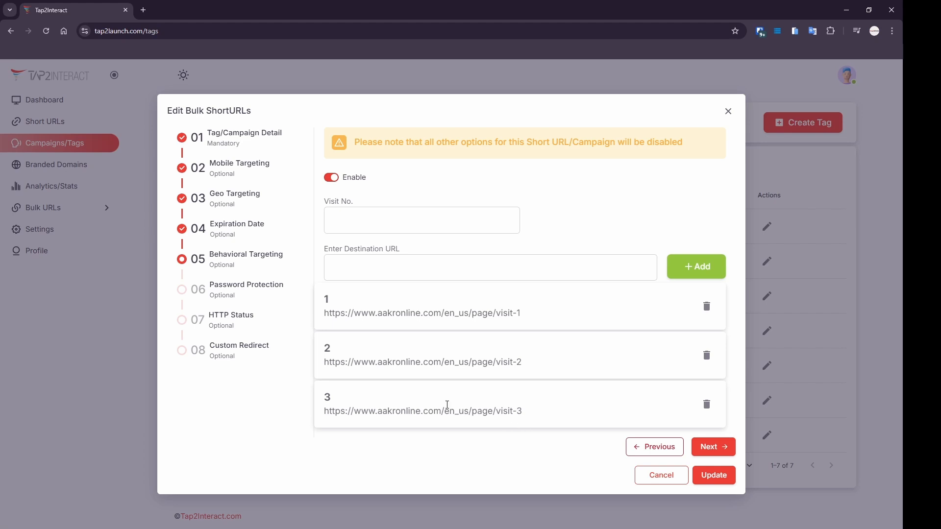
Return to the Tag/Campaign Detail step and select its destination URL.
click(234, 139)
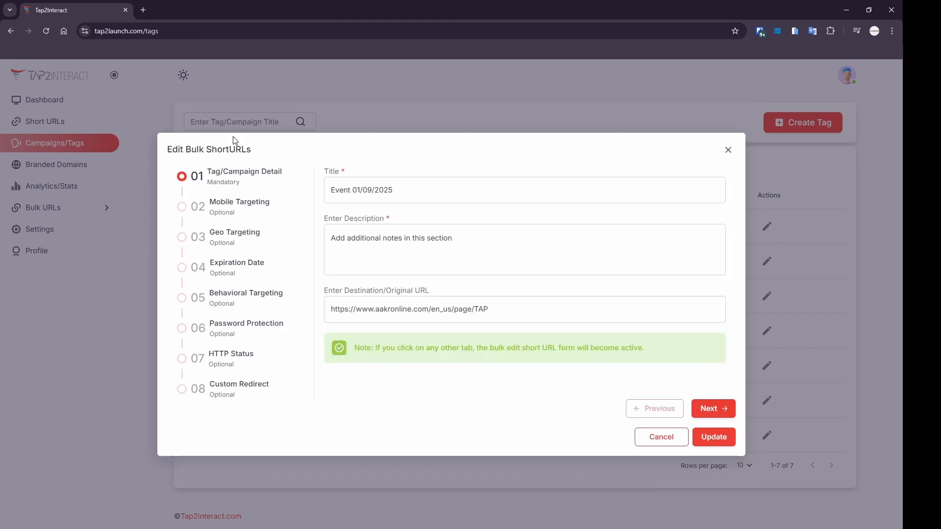
drag(491, 310, 273, 319)
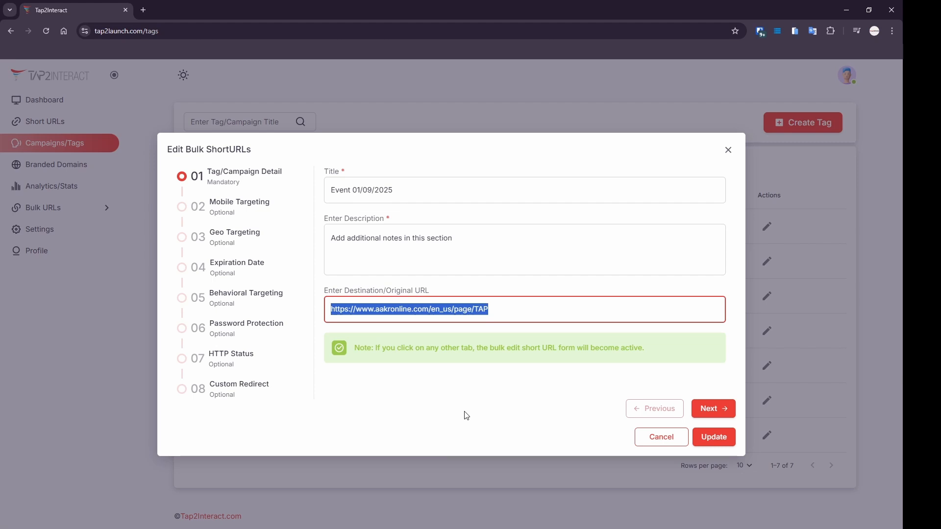
In Password Protection, clear the existing password and template selection.
click(264, 342)
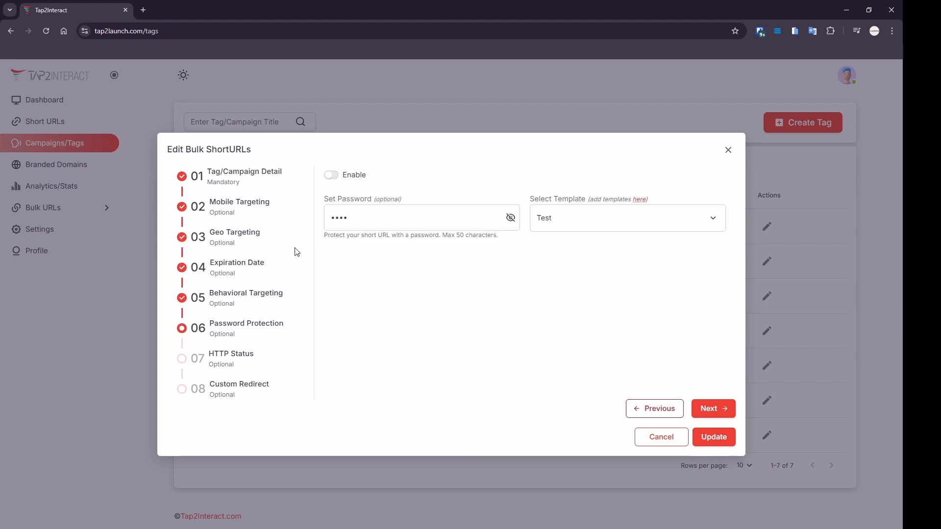
double_click(356, 211)
key(BackSpace)
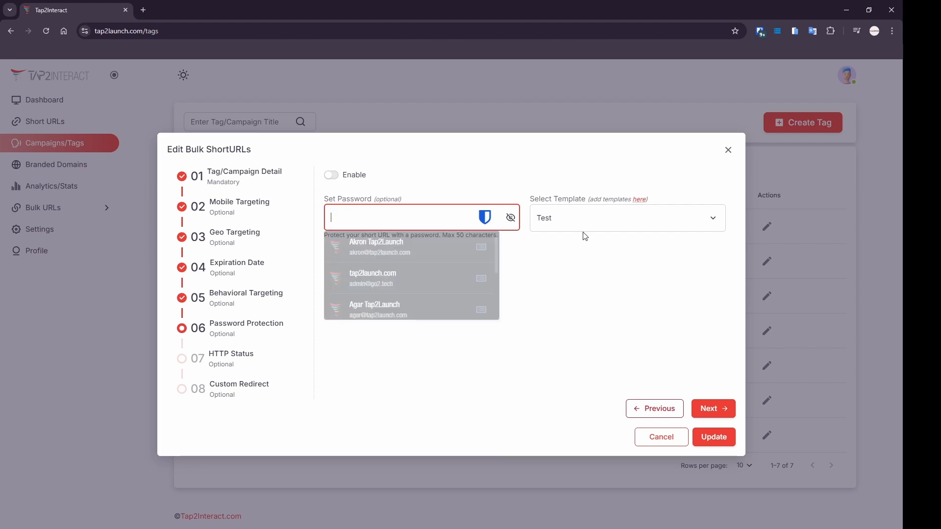
click(576, 219)
click(574, 245)
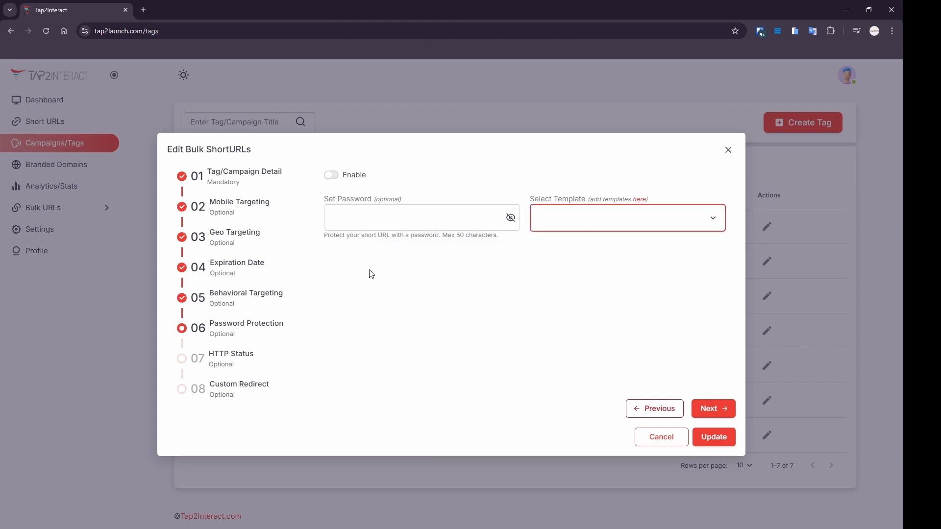
Enable password protection with a new password and the Test template, then update the tag.
click(334, 173)
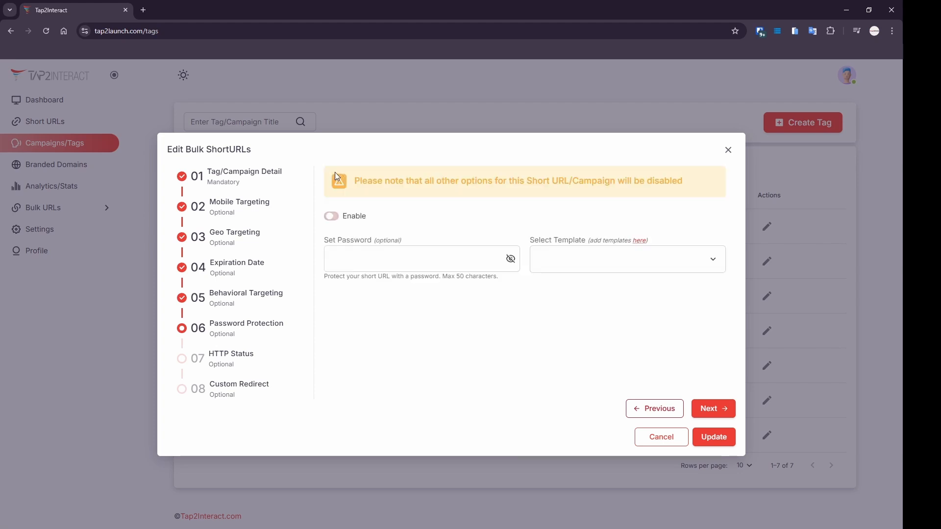
click(351, 256)
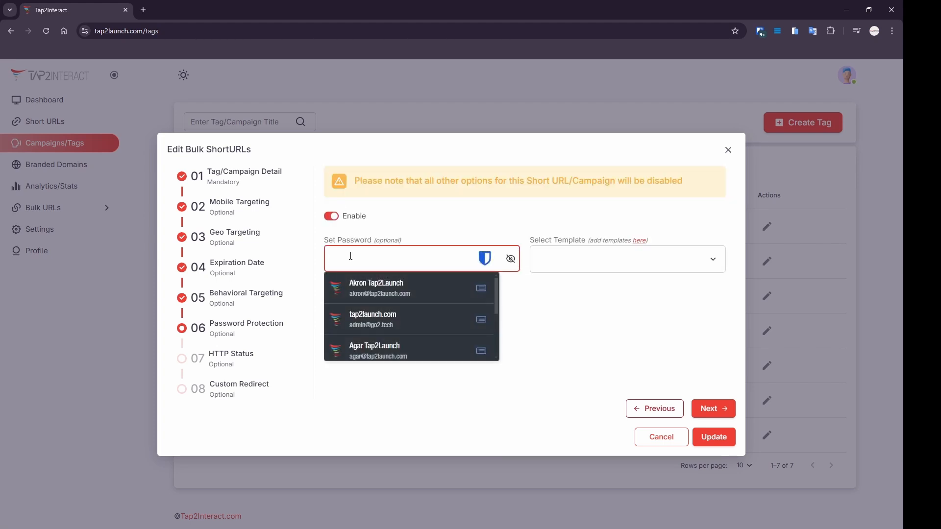
text(1234)
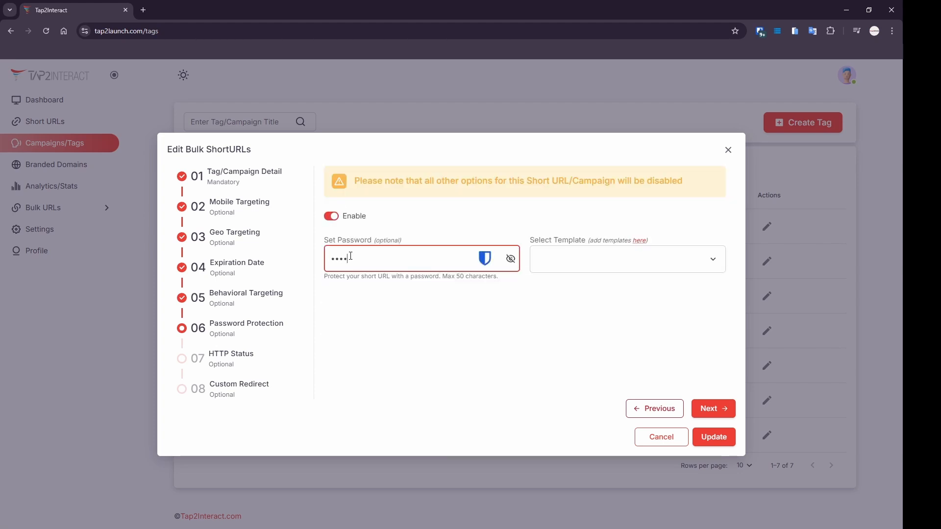
click(627, 265)
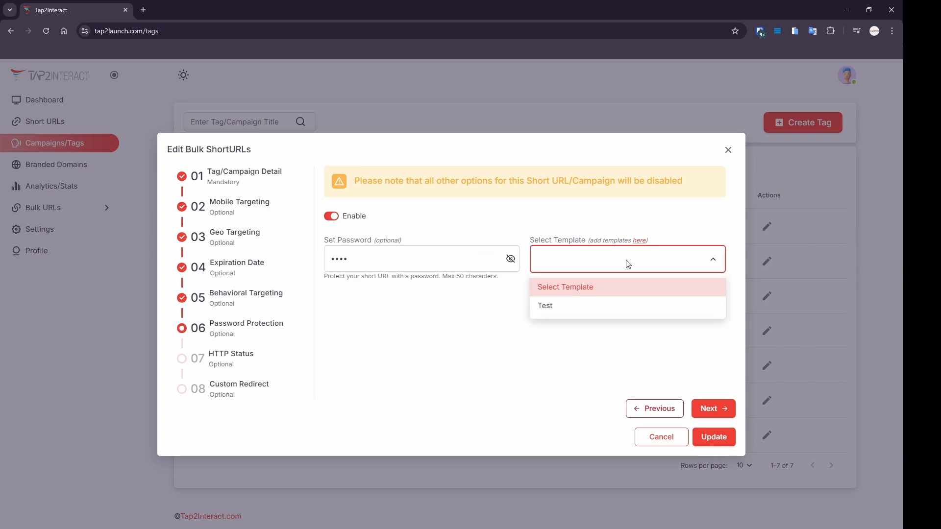
click(612, 315)
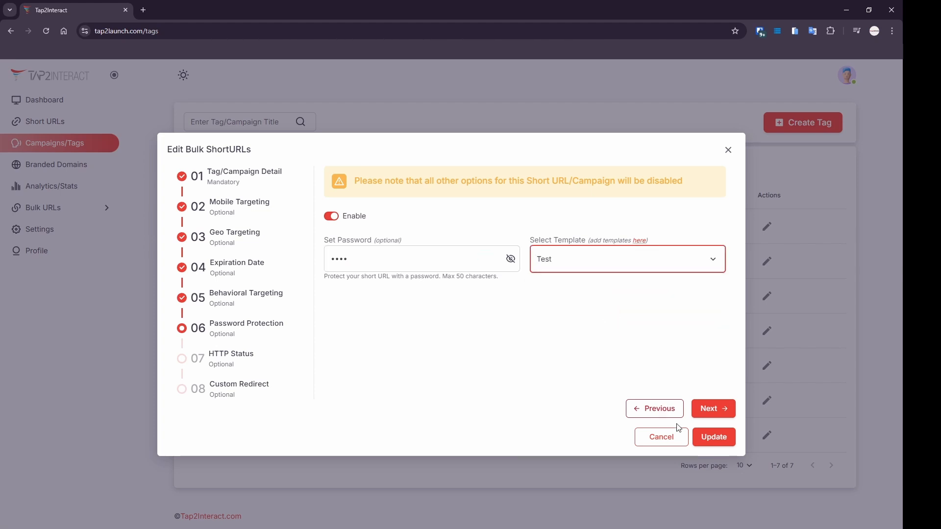
click(723, 440)
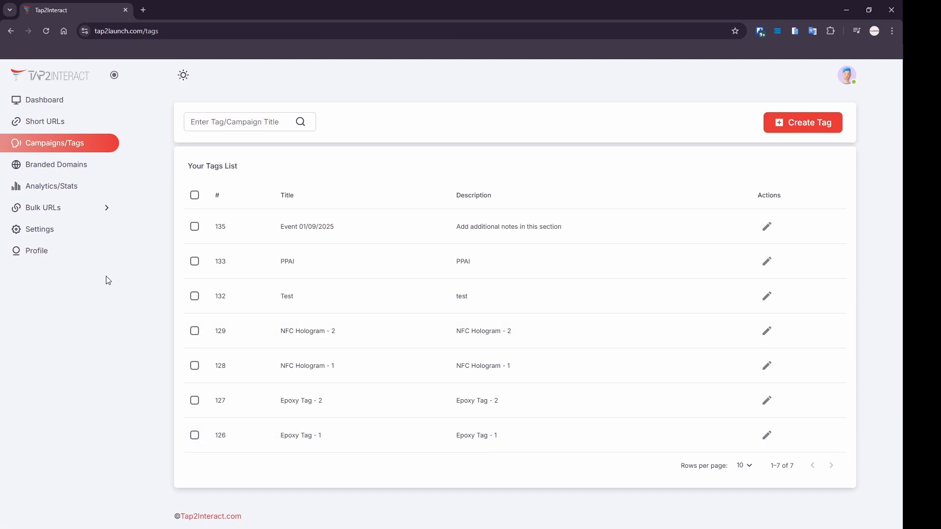
click(48, 236)
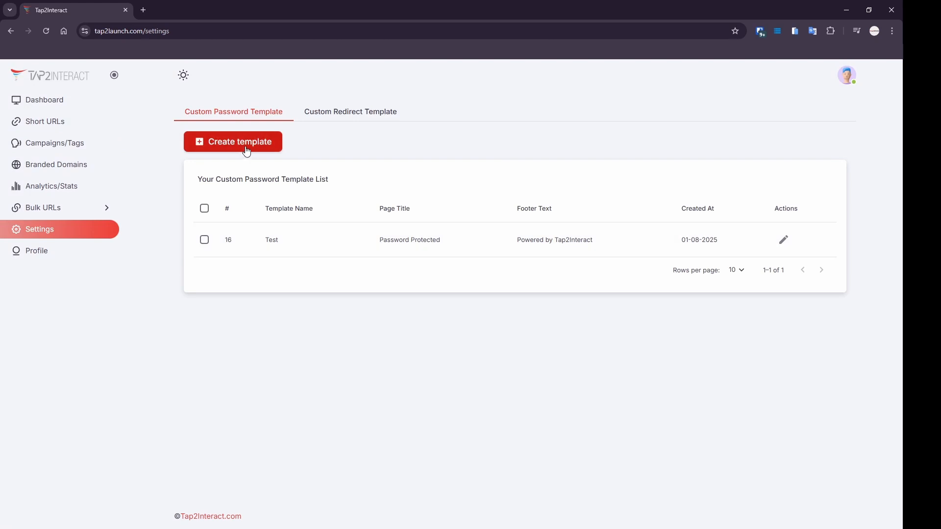
click(49, 147)
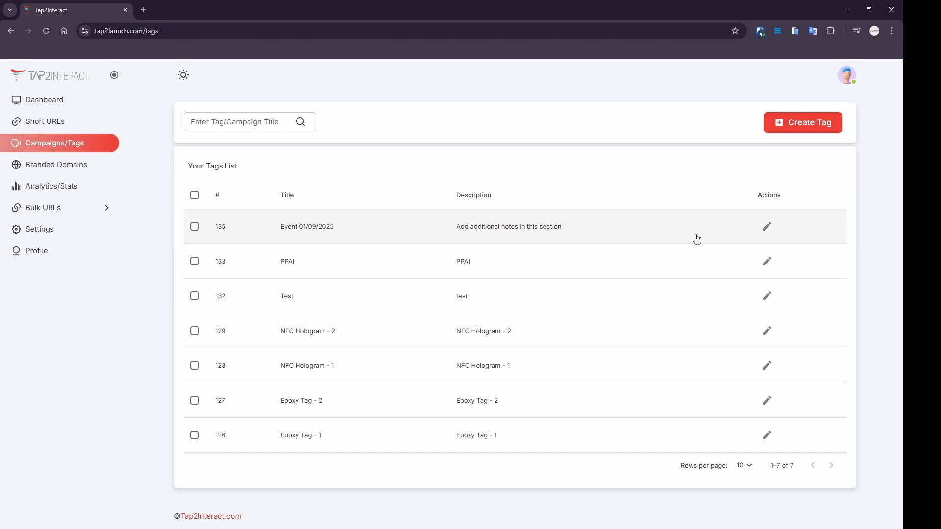